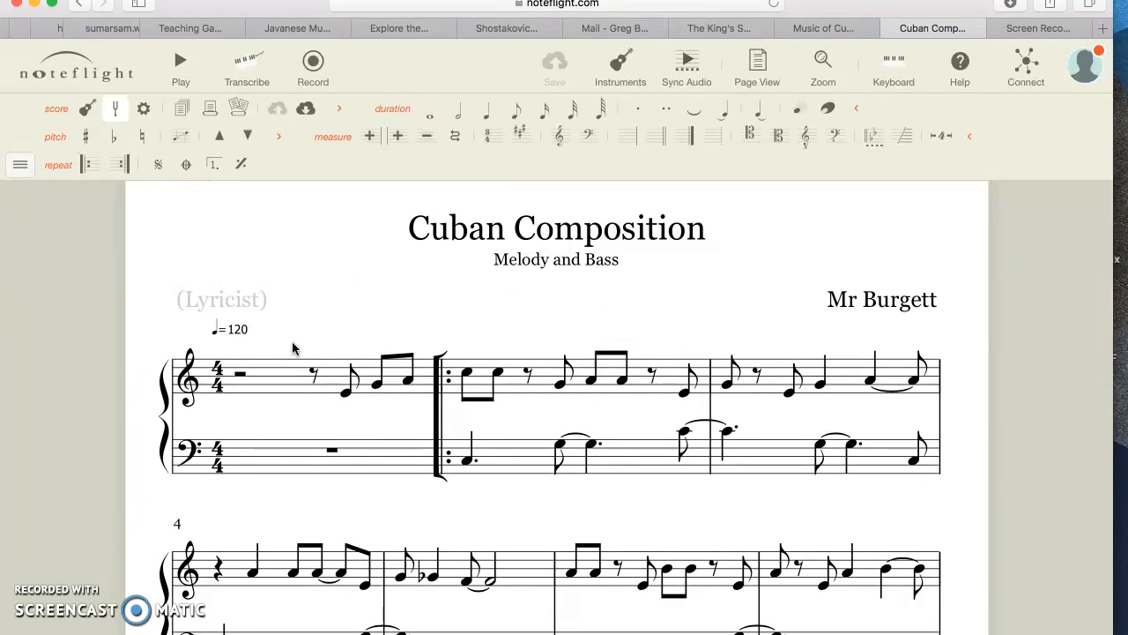
# - Create a new blank score and open its list of instruments
pyautogui.hscroll(-2, 77, 76)
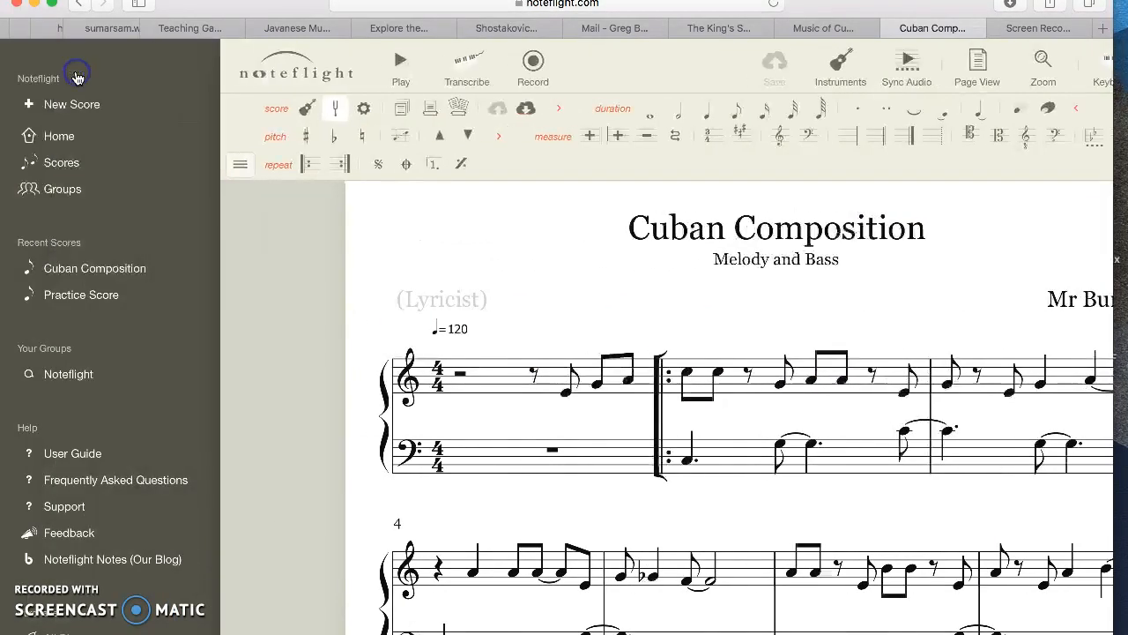
pyautogui.click(79, 110)
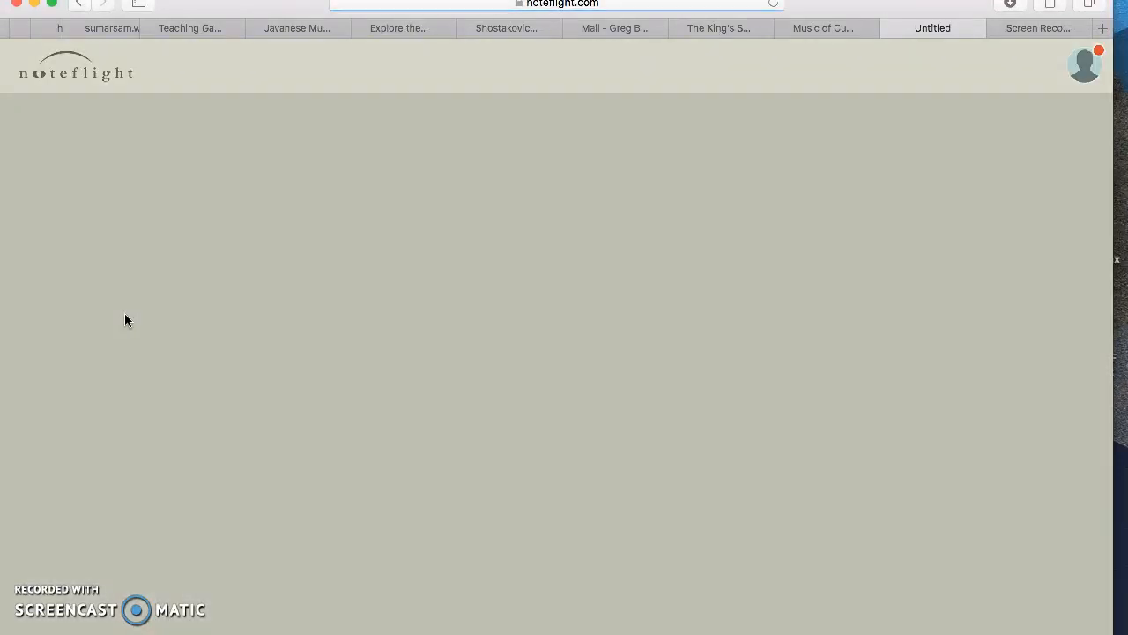
pyautogui.click(657, 278)
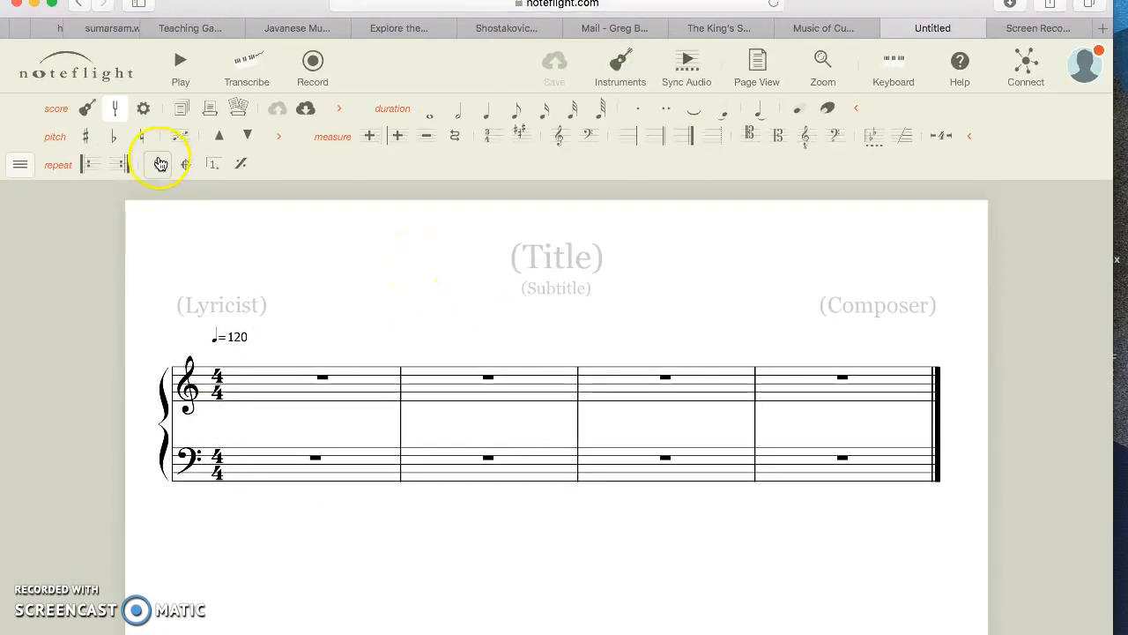
pyautogui.click(622, 70)
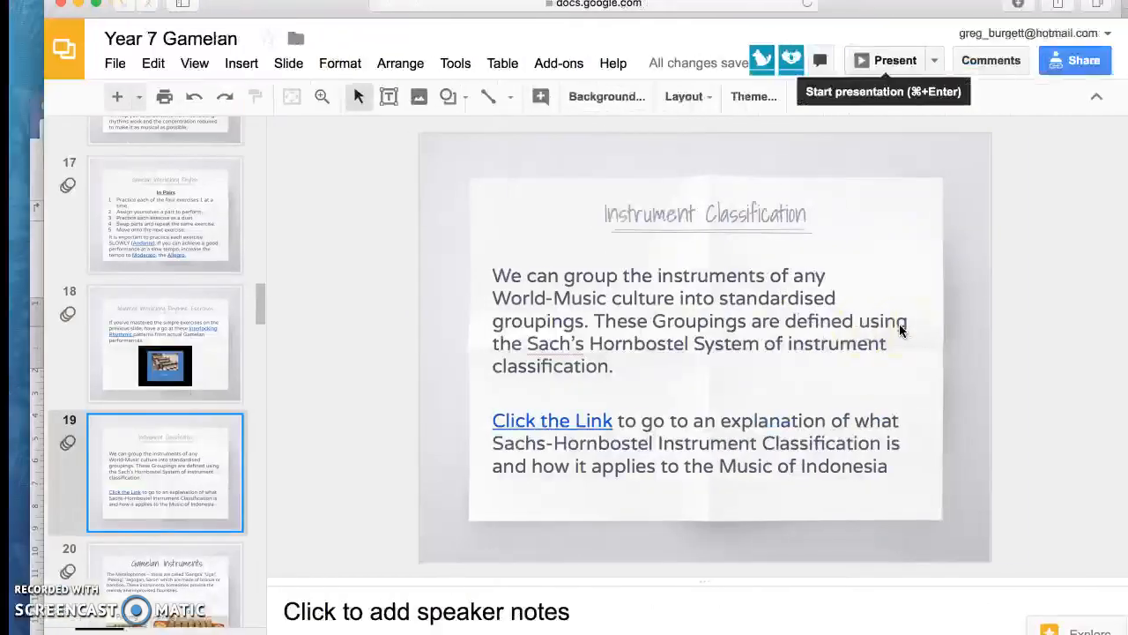
# - Check the arrangement requirements in the Music of Cuba presentation and return to the untitled score
pyautogui.hotkey('ctrl', 'Left')
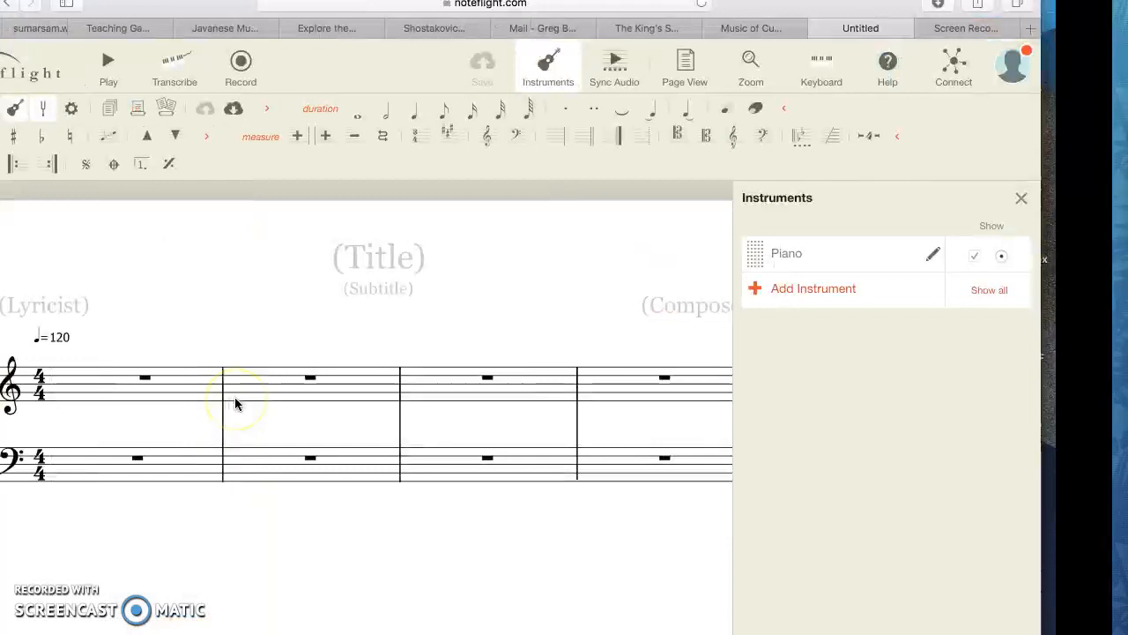
pyautogui.click(1030, 32)
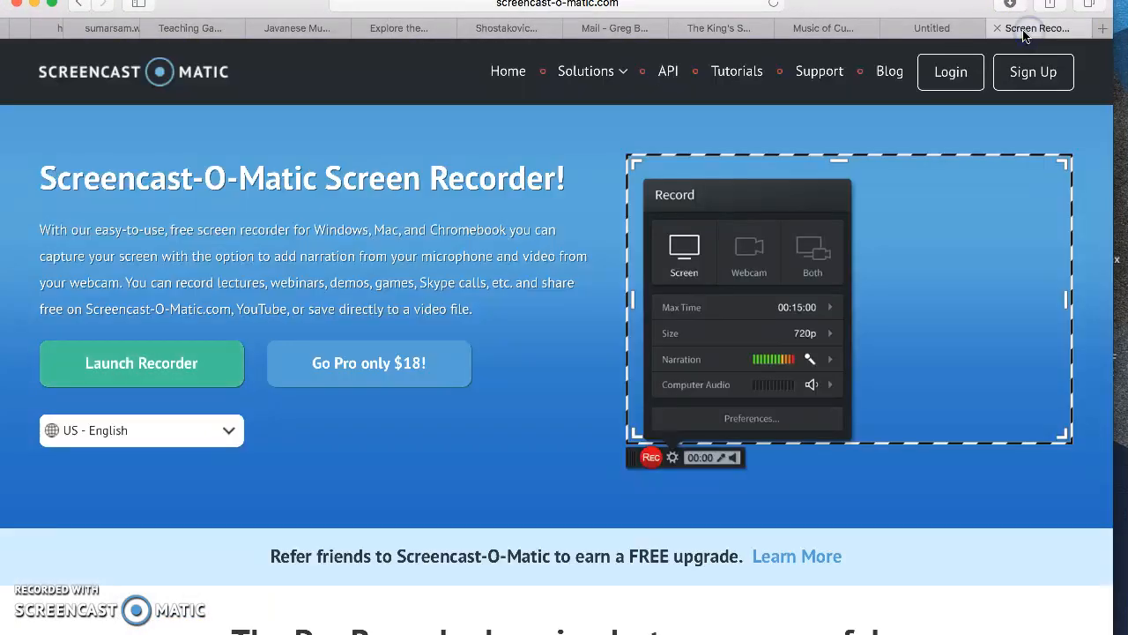
pyautogui.click(805, 28)
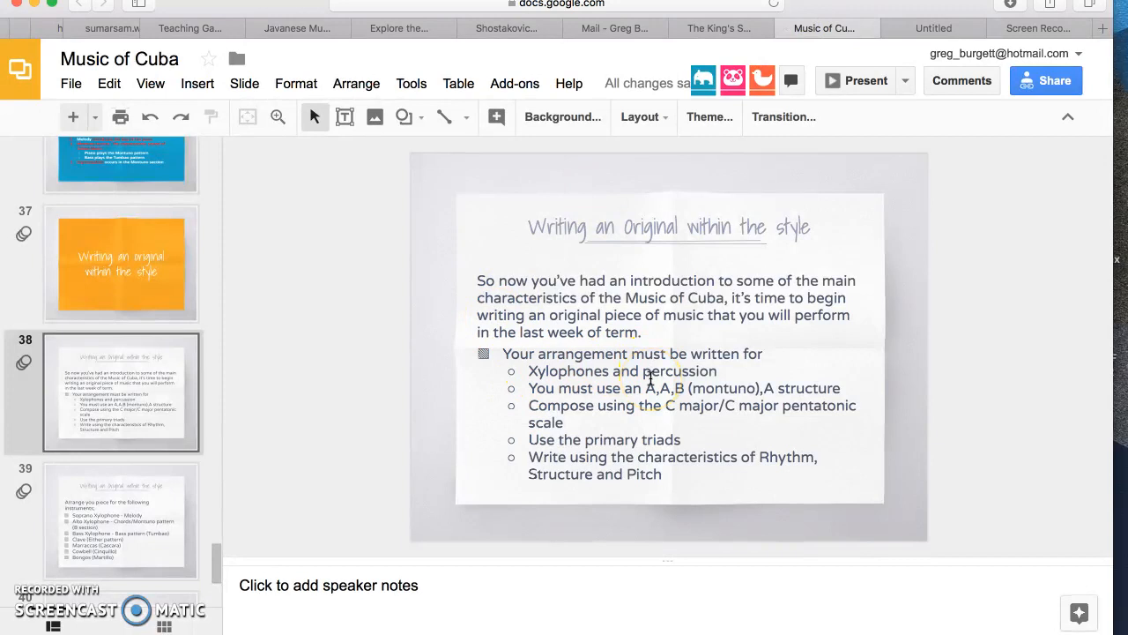
pyautogui.click(945, 29)
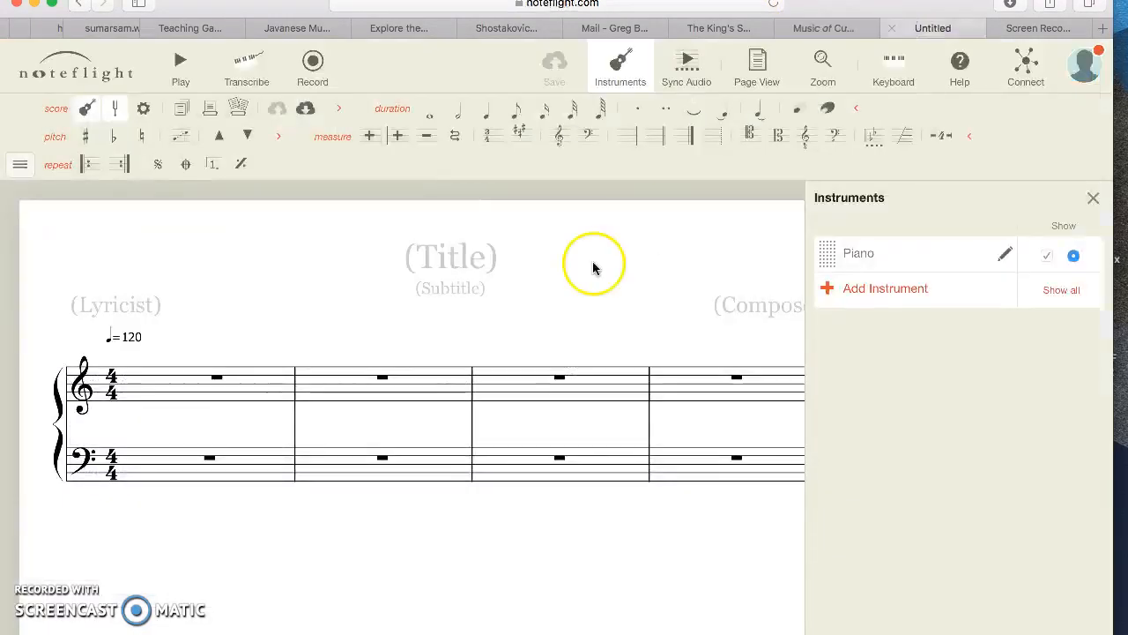
# - Add a woodwind Flute part to the score, named Soprano Xylophone, with the abbreviation left blank
pyautogui.click(865, 289)
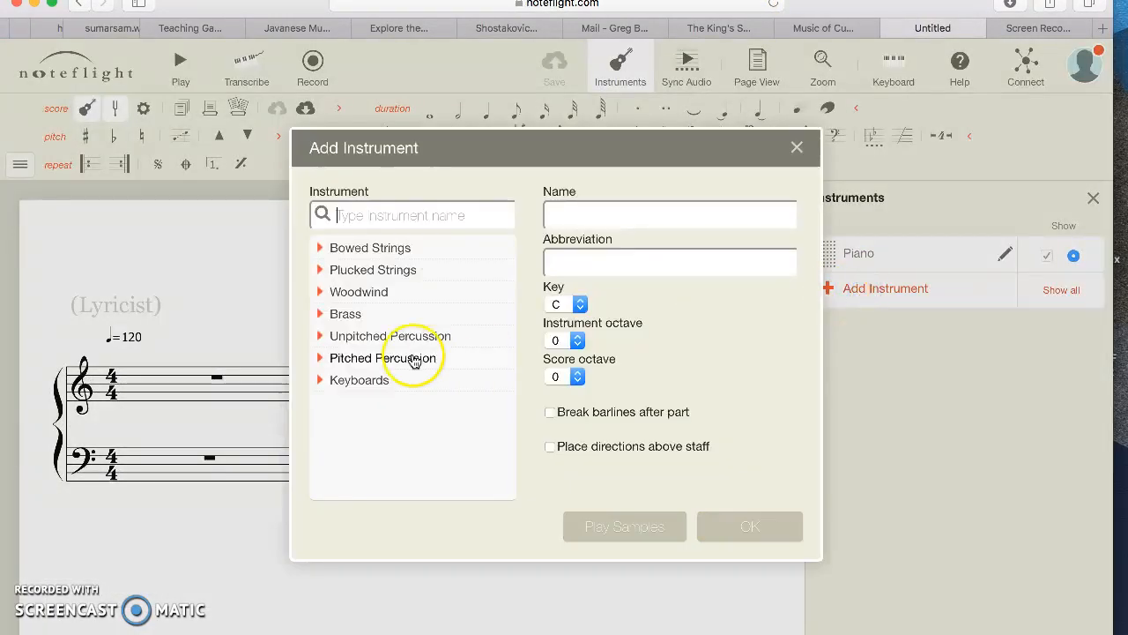
pyautogui.click(343, 366)
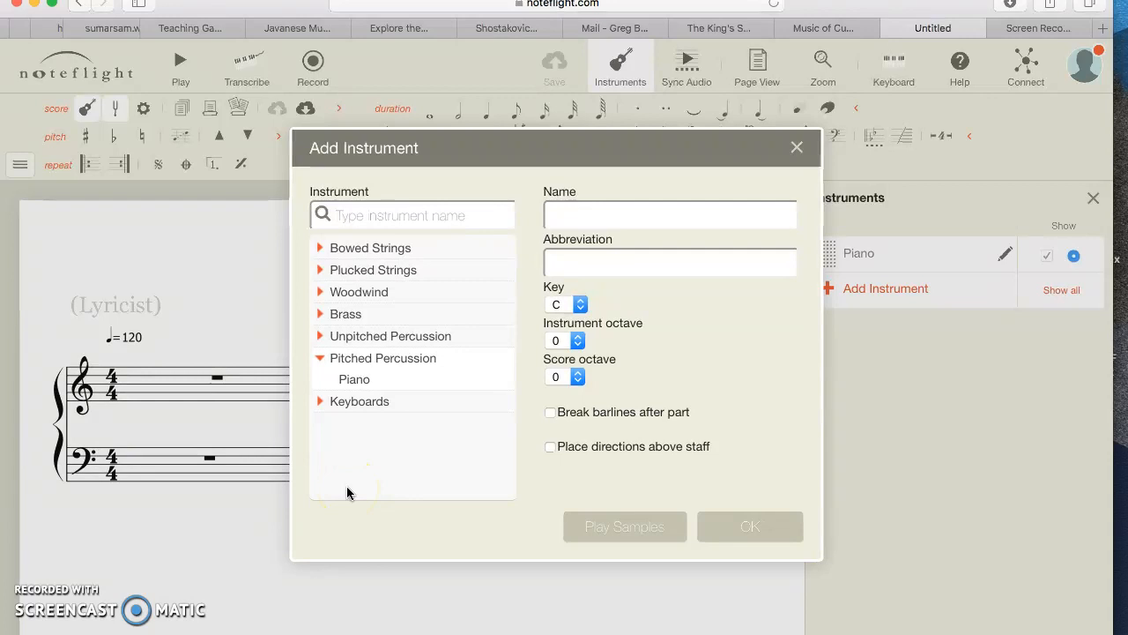
pyautogui.click(349, 293)
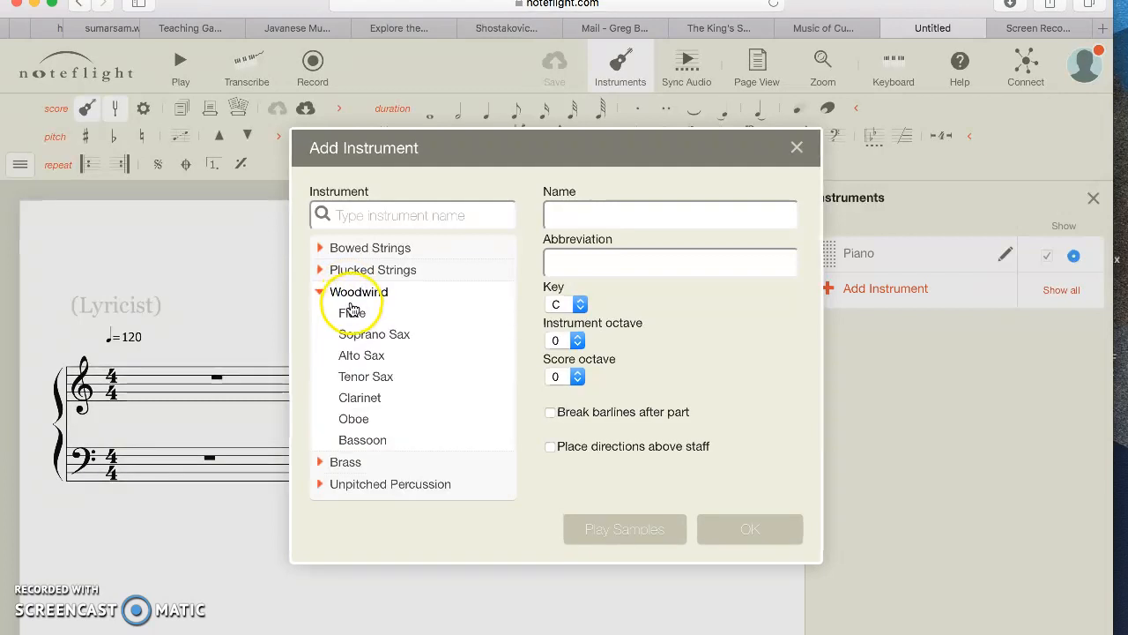
pyautogui.click(352, 315)
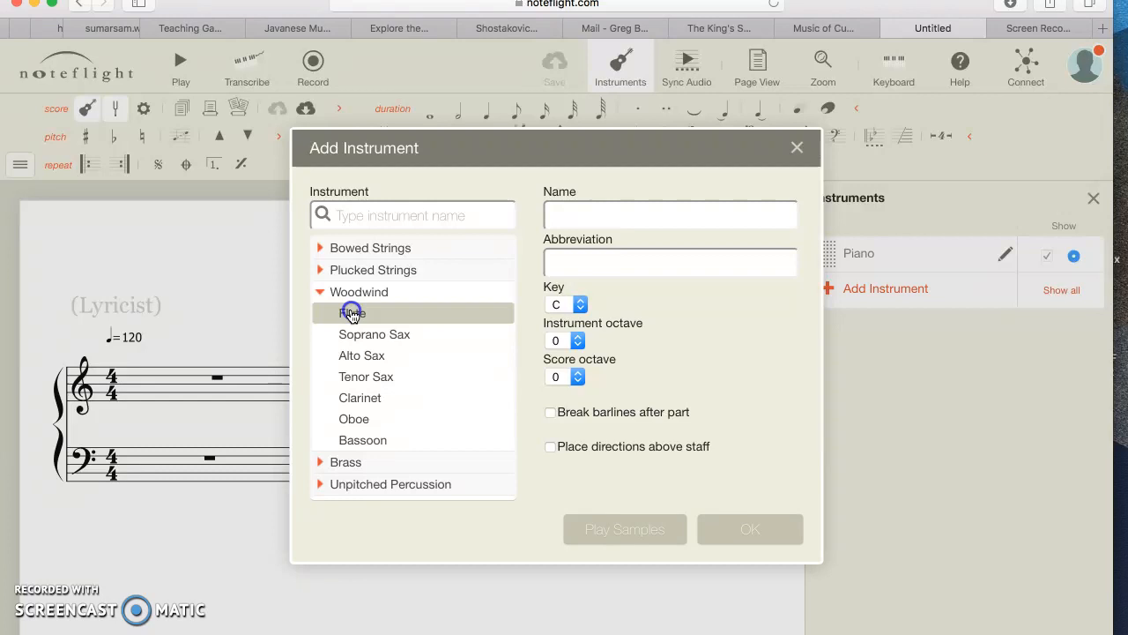
pyautogui.click(352, 315)
pyautogui.click(612, 220)
pyautogui.click(625, 215)
pyautogui.moveTo(614, 213); pyautogui.dragTo(527, 211)
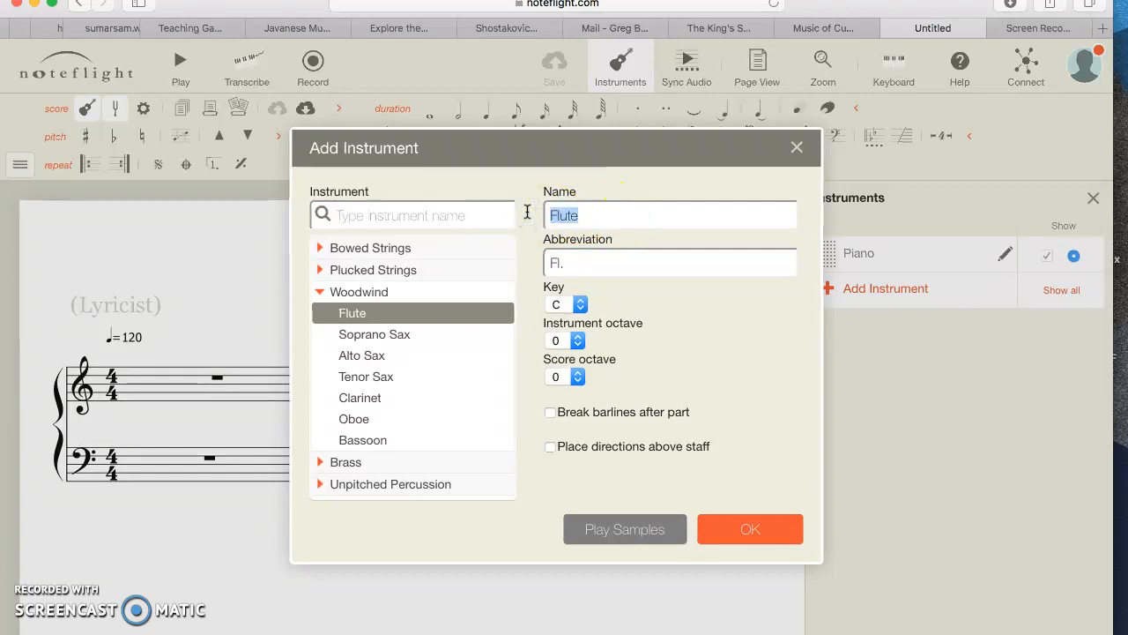
pyautogui.write('Soprano Xylophone')
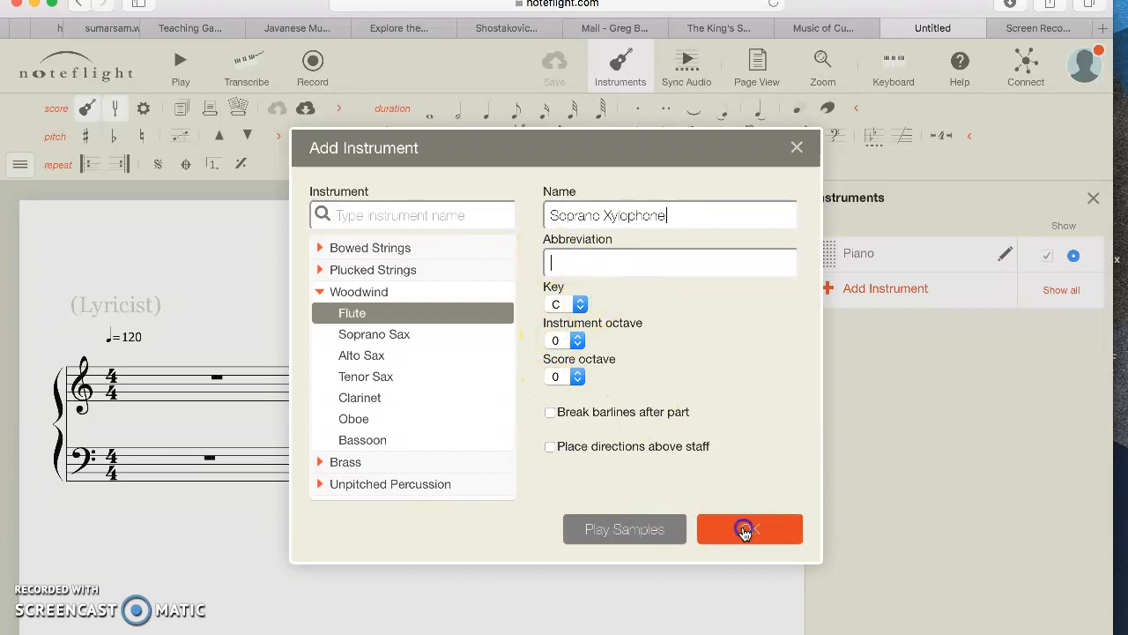
pyautogui.click(745, 529)
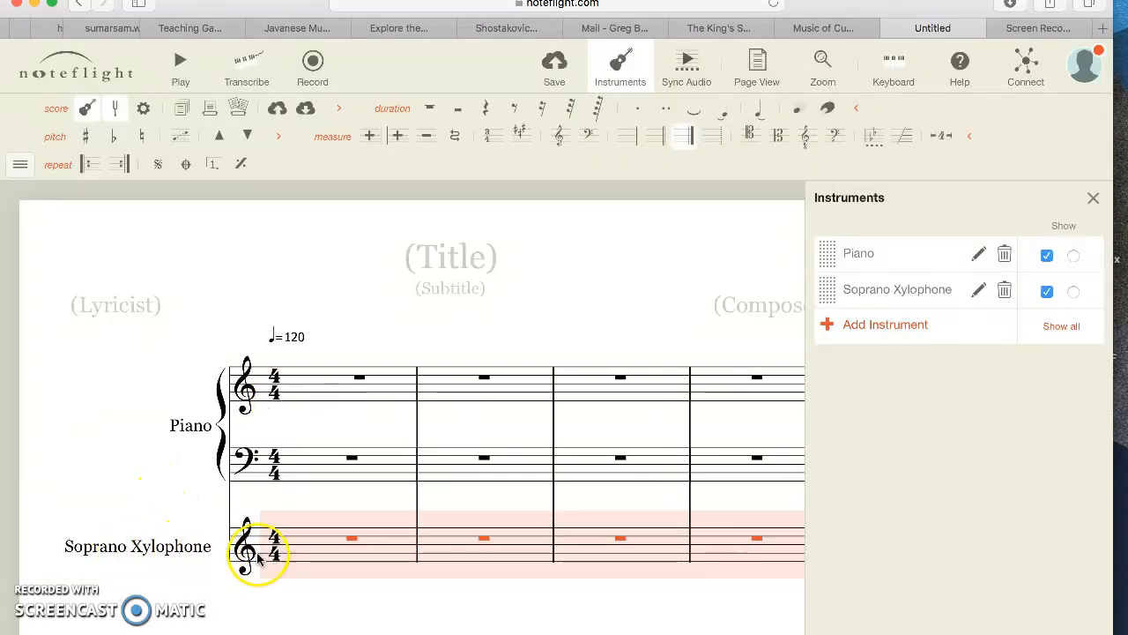
# - Add a second Flute-based part named Alto Xylophone, with the abbreviation left blank
pyautogui.scroll(-4, 492, 571)
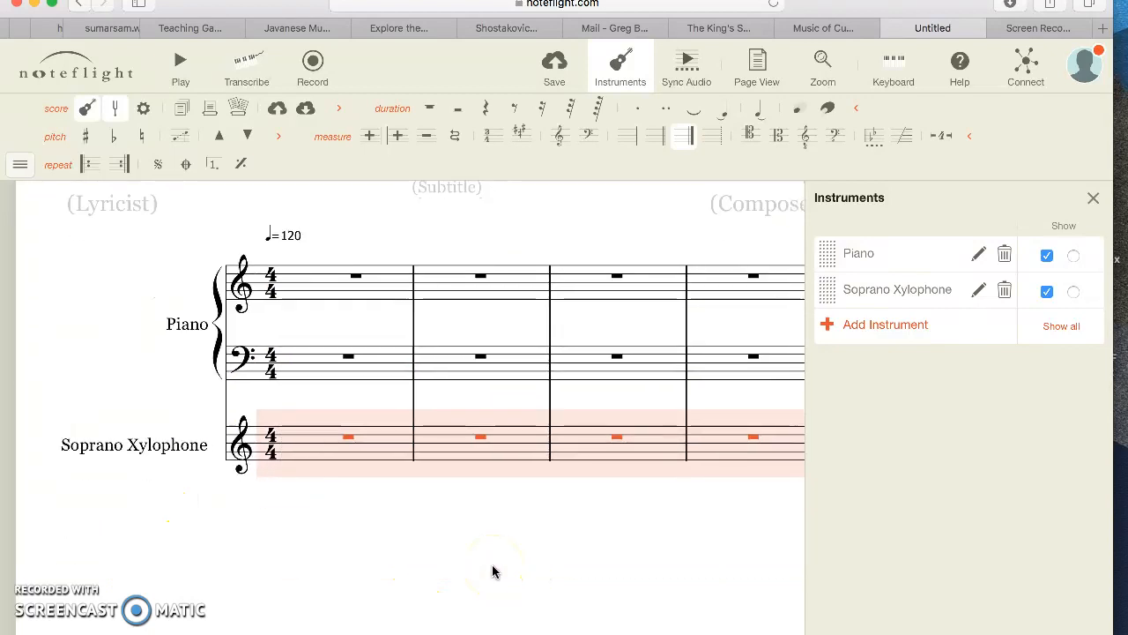
pyautogui.hscroll(3, 492, 571)
pyautogui.hscroll(-2, 677, 364)
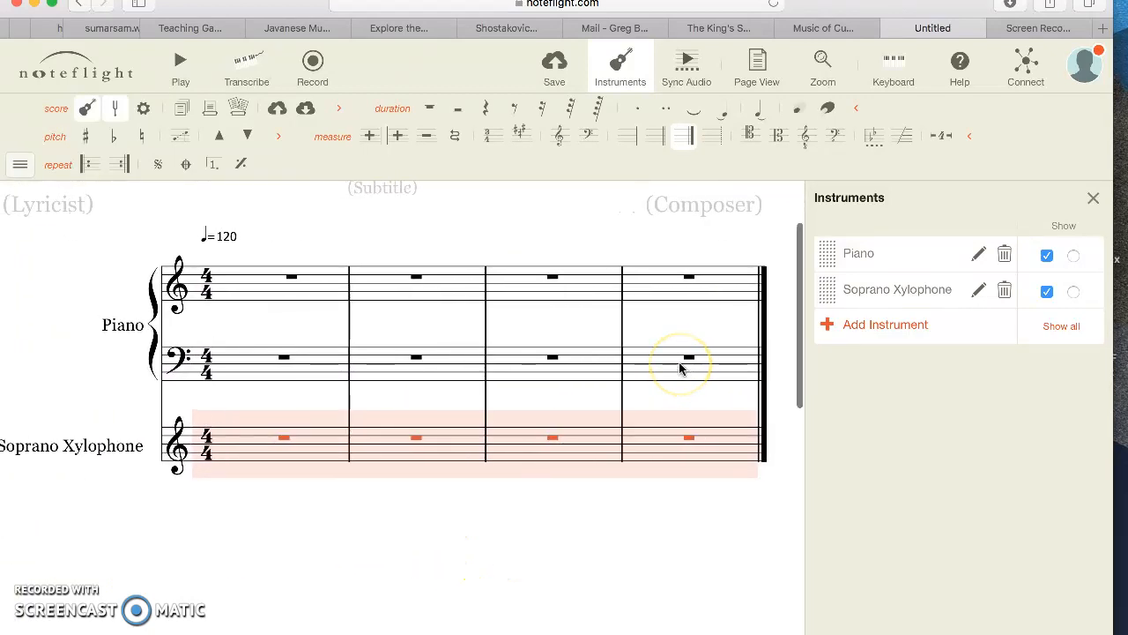
pyautogui.click(883, 326)
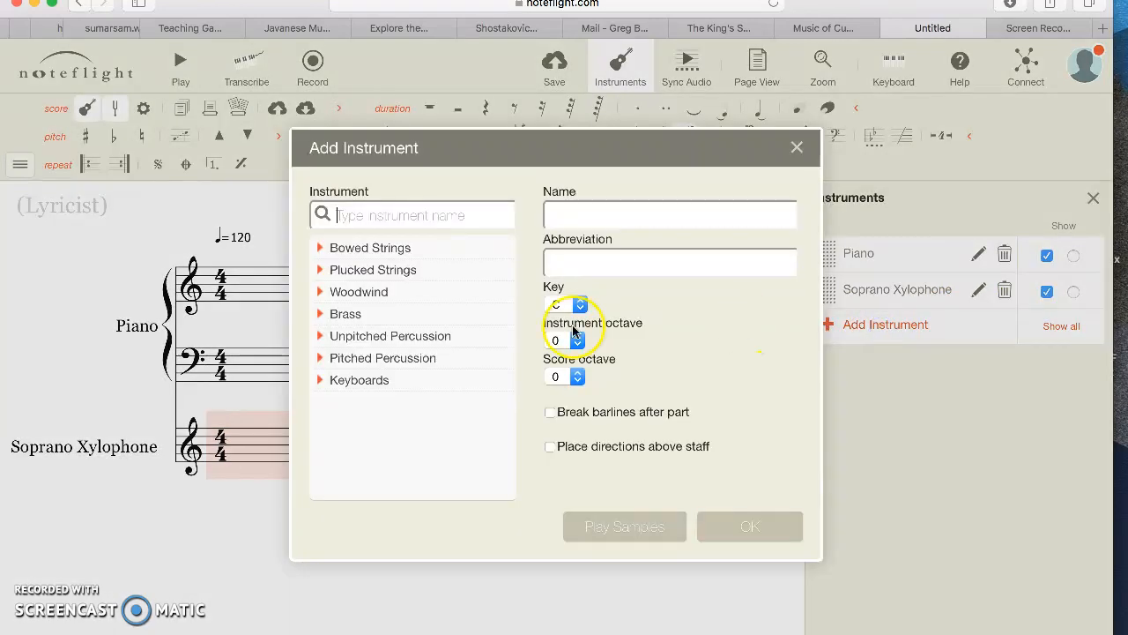
pyautogui.click(358, 292)
pyautogui.click(348, 316)
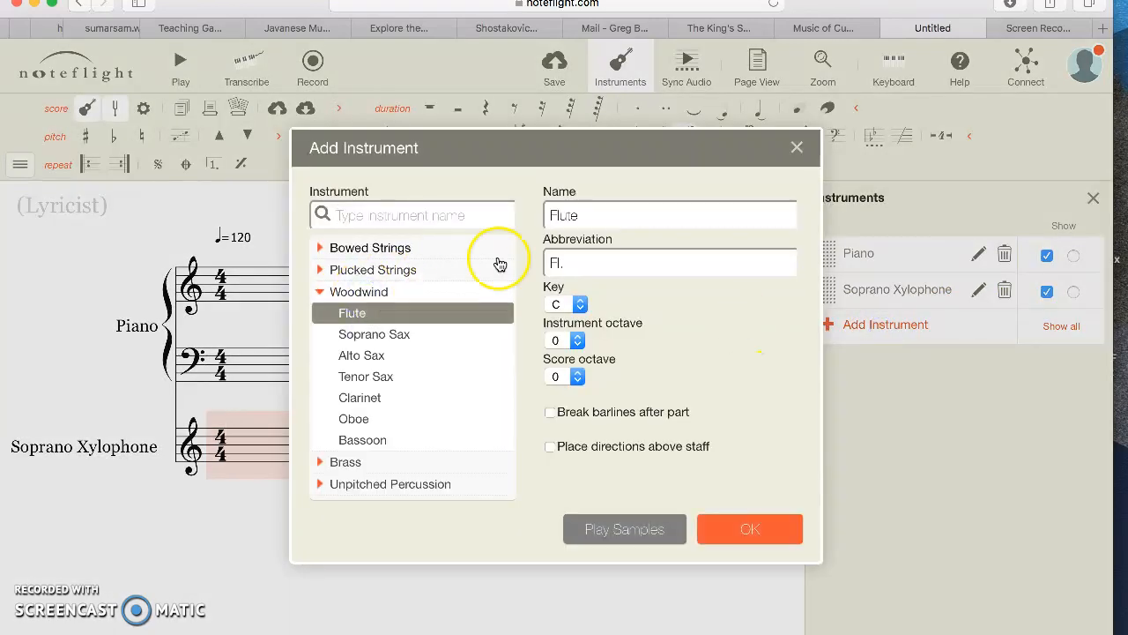
pyautogui.doubleClick(585, 217)
pyautogui.write('Alto Xylophon')
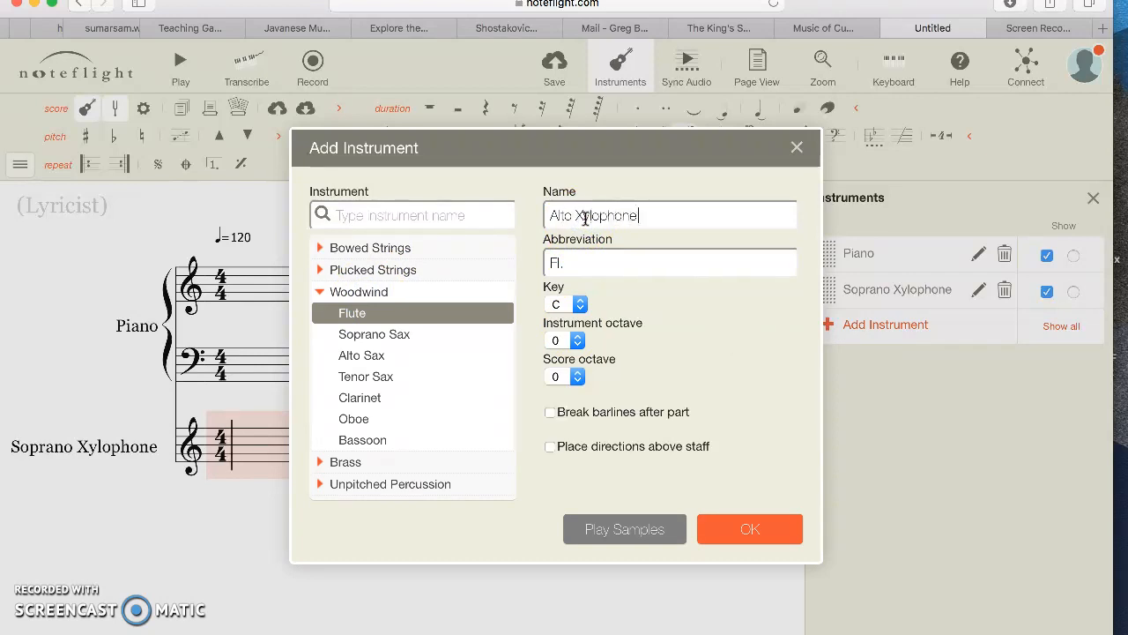
pyautogui.click(640, 260)
pyautogui.click(750, 529)
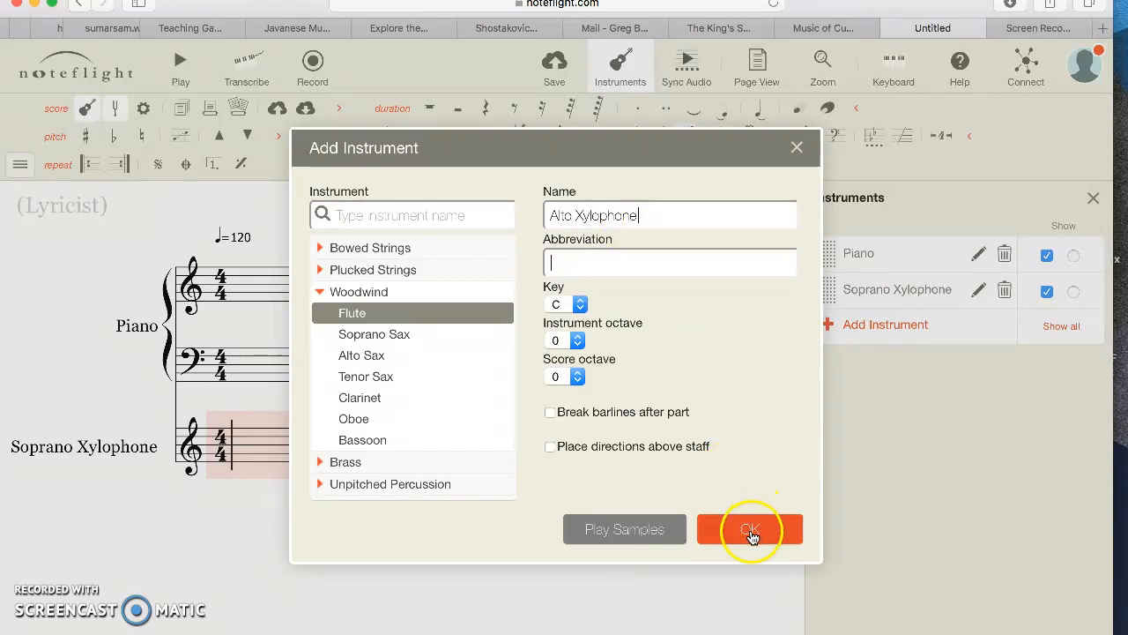
# - Add a part based on the plucked-string Electric Bass, named Bass Xylophone, with the abbreviation left blank
pyautogui.scroll(-3, 203, 458)
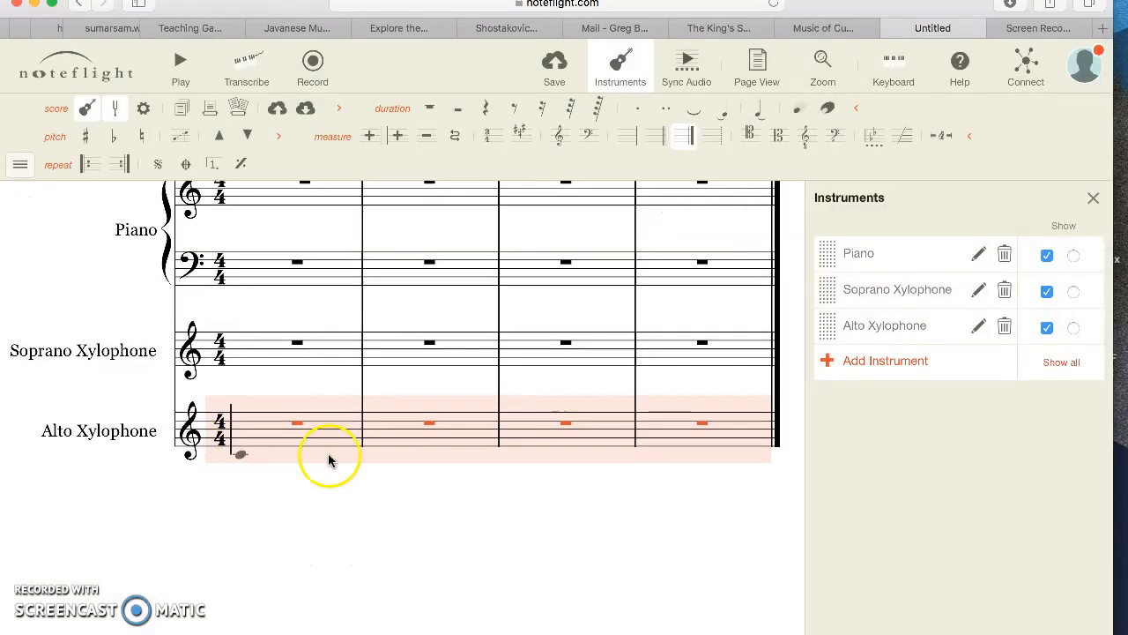
pyautogui.click(876, 369)
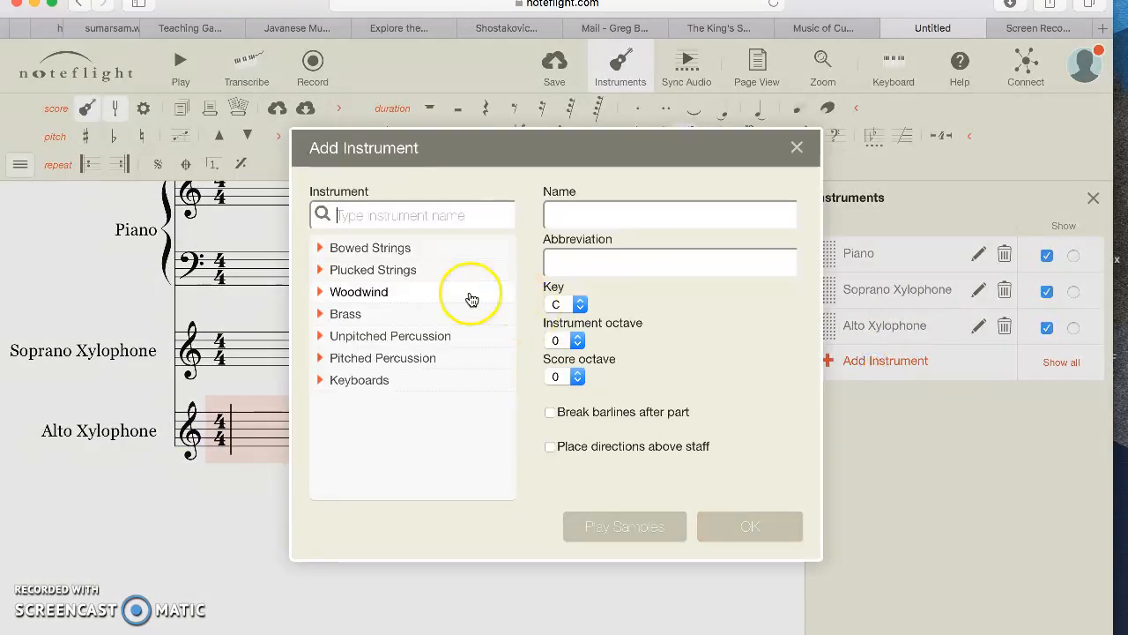
pyautogui.click(330, 294)
pyautogui.click(349, 315)
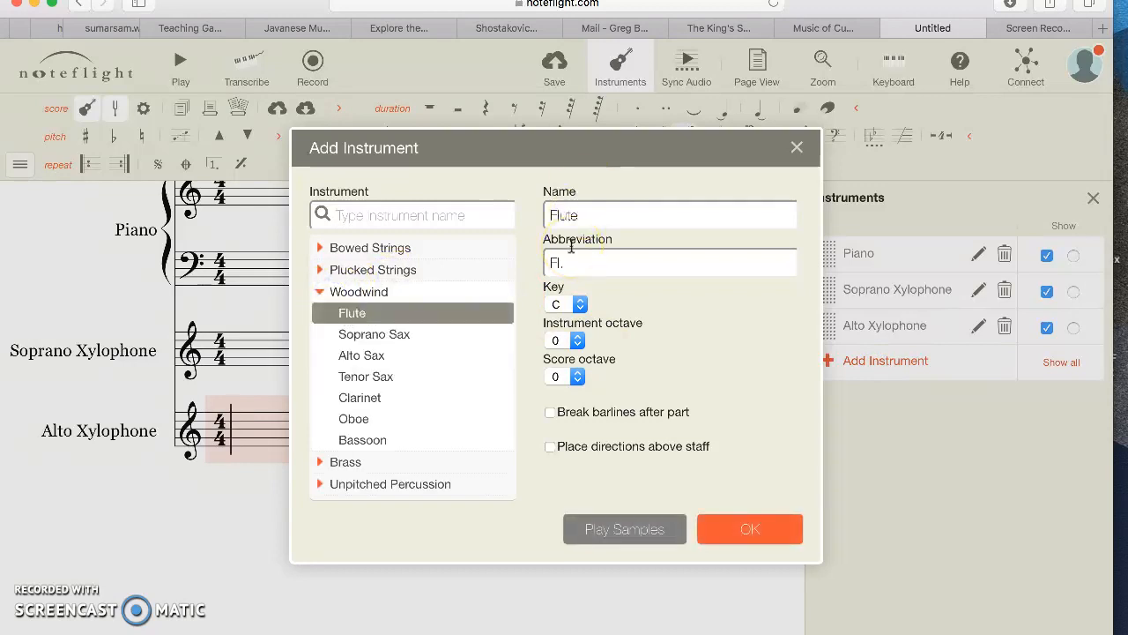
pyautogui.click(587, 218)
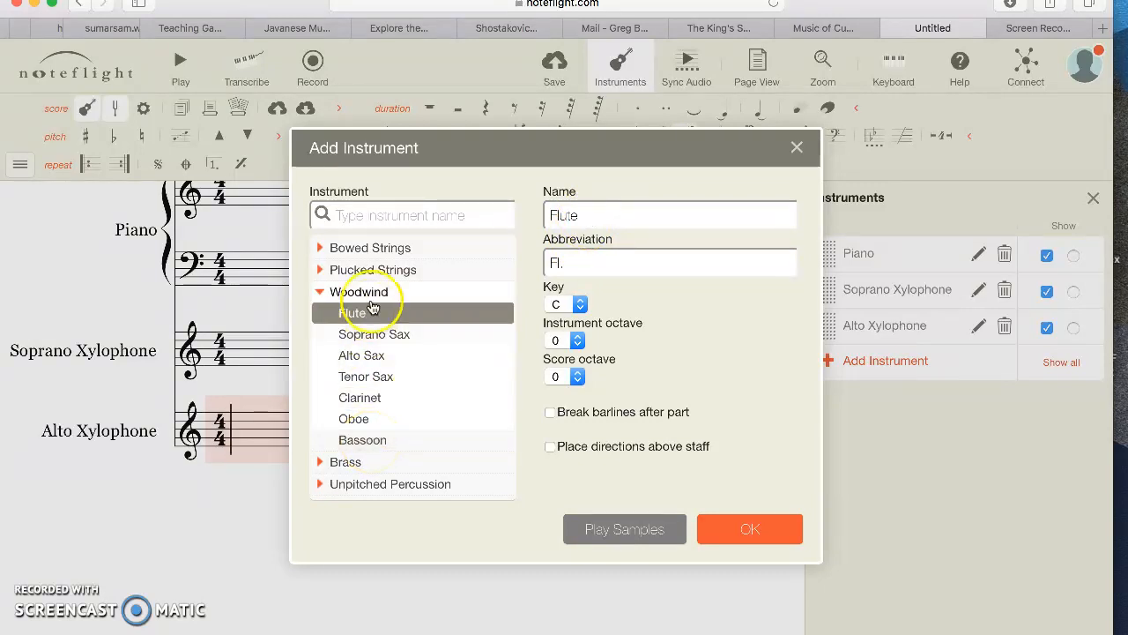
pyautogui.click(322, 295)
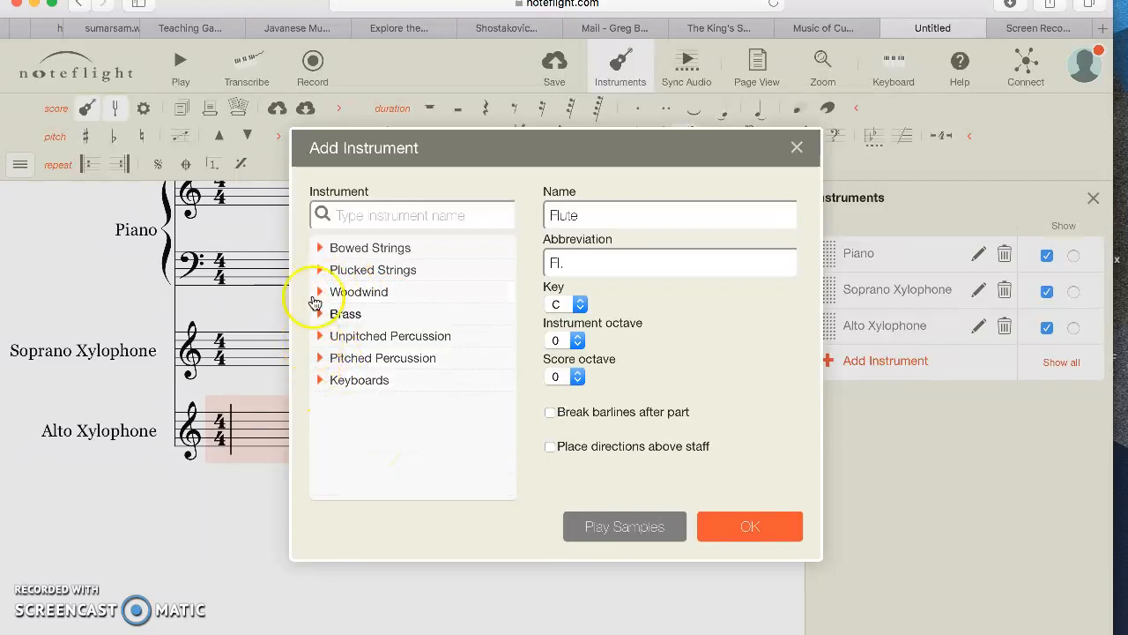
pyautogui.click(320, 272)
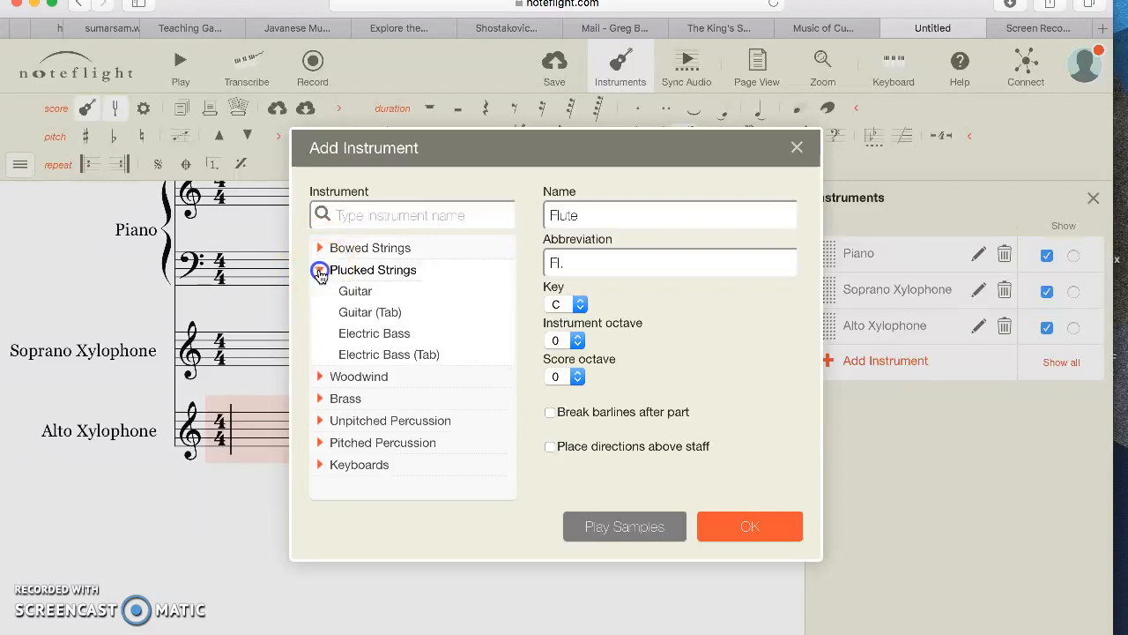
pyautogui.click(353, 340)
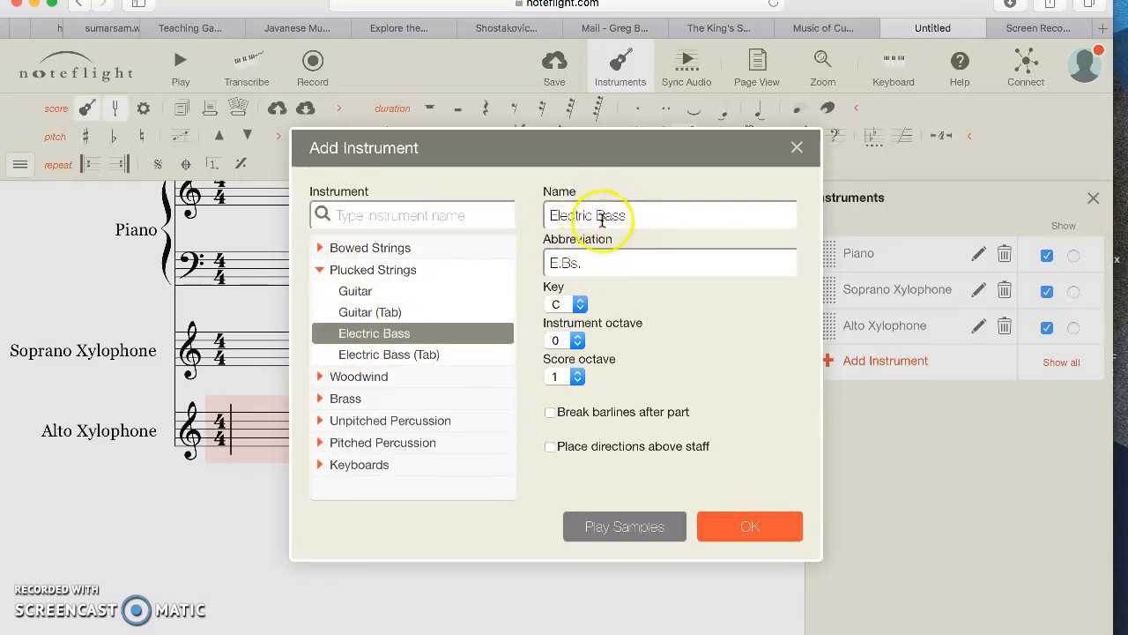
pyautogui.moveTo(597, 215); pyautogui.dragTo(486, 213)
pyautogui.press('BackSpace')
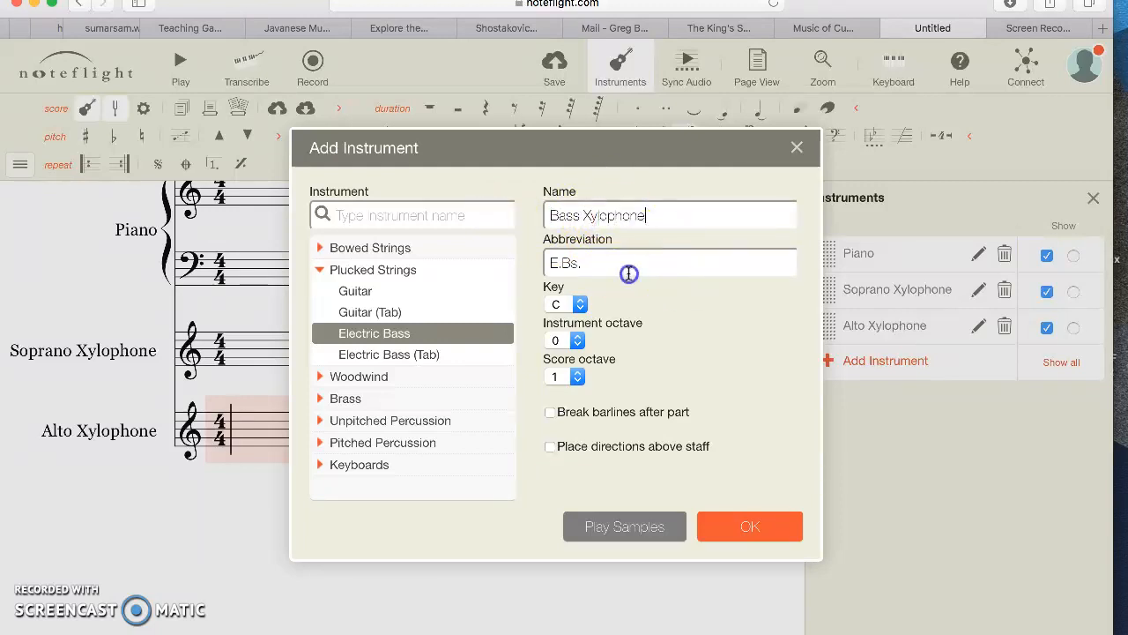
pyautogui.press('BackSpace')
pyautogui.click(730, 527)
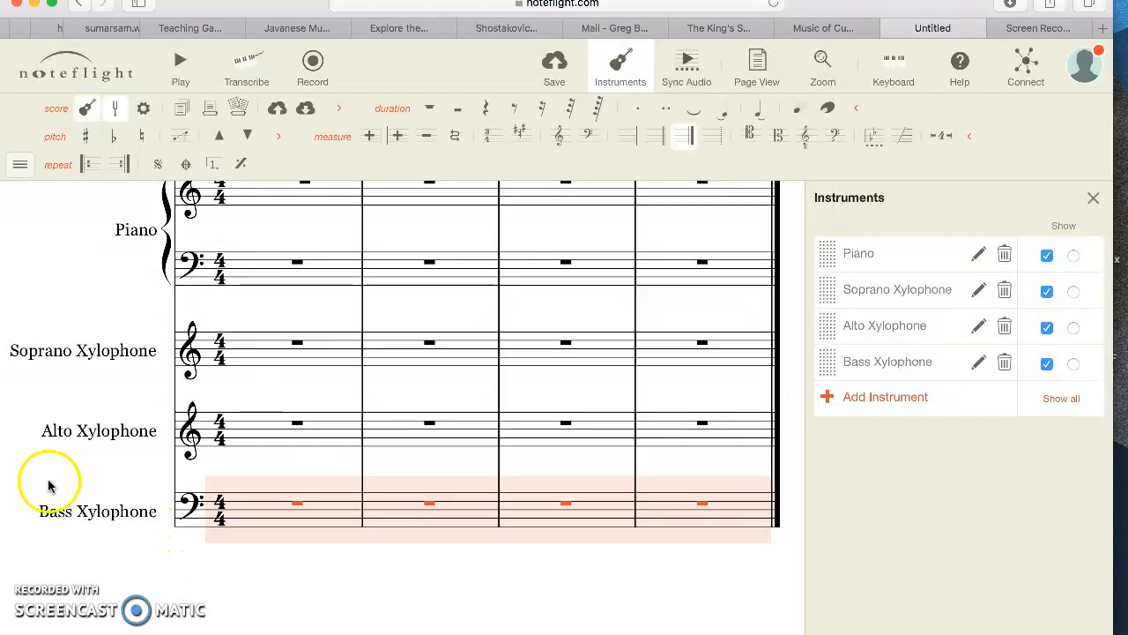
# - Delete the Piano part so that only the three xylophone parts remain in the score
pyautogui.scroll(-1, 59, 451)
pyautogui.scroll(2, 62, 449)
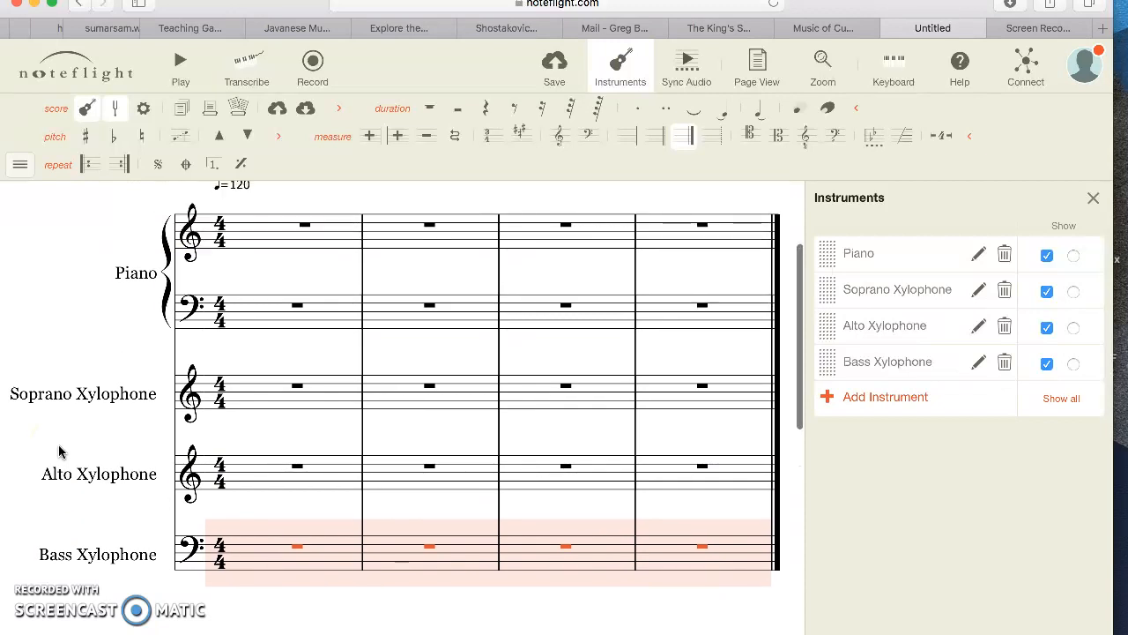
pyautogui.click(1004, 256)
pyautogui.scroll(2, 318, 326)
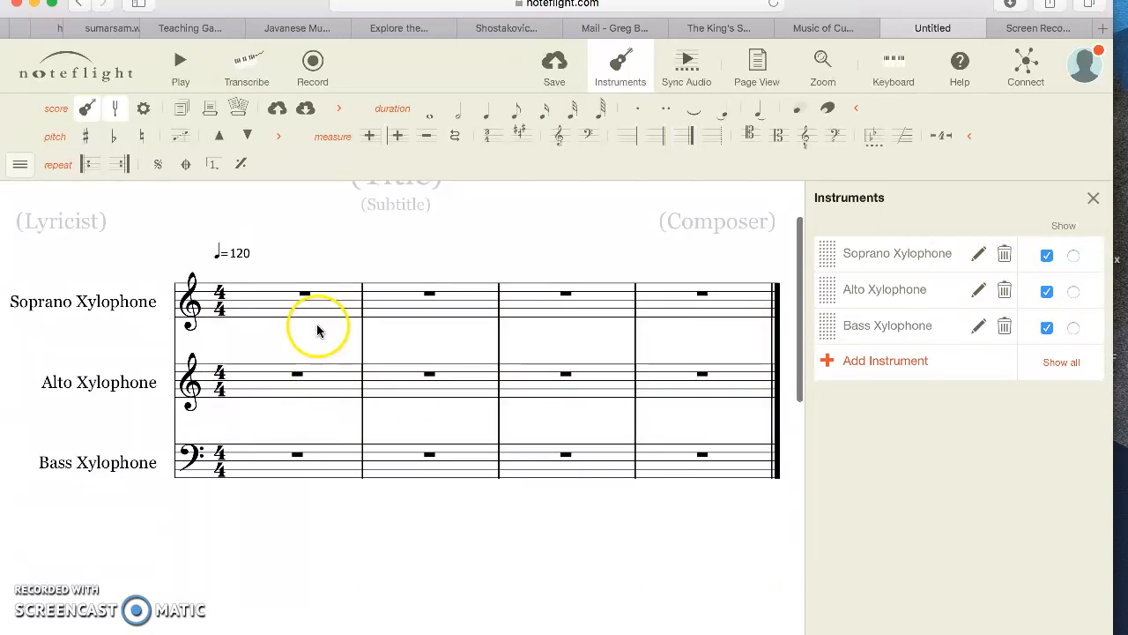
# - Switch to the Music of Cuba presentation and open the slide about the Clave rhythm
pyautogui.hotkey('ctrl', 'Right')
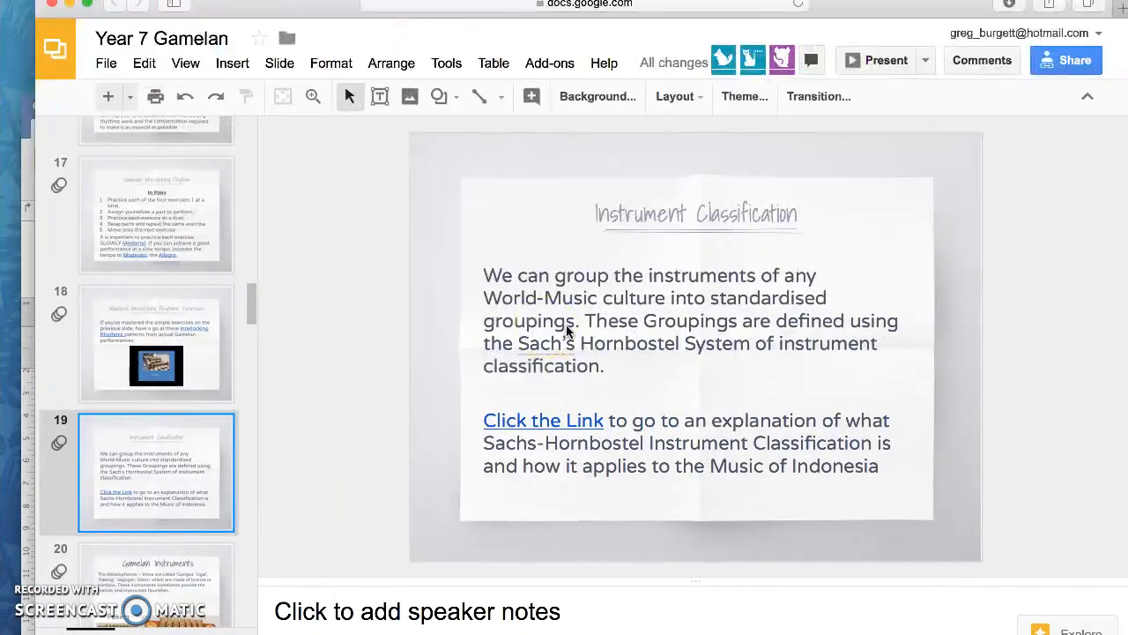
pyautogui.hotkey('ctrl', 'Left')
pyautogui.click(831, 28)
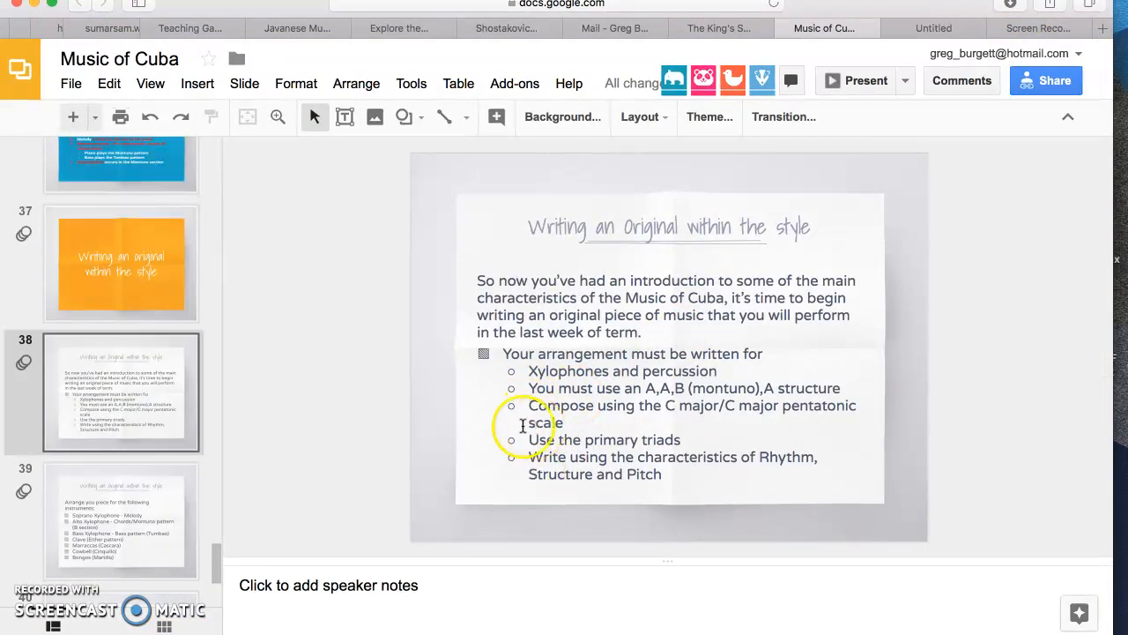
pyautogui.scroll(15, 146, 273)
pyautogui.scroll(8, 146, 274)
pyautogui.scroll(-6, 146, 275)
pyautogui.scroll(-5, 146, 274)
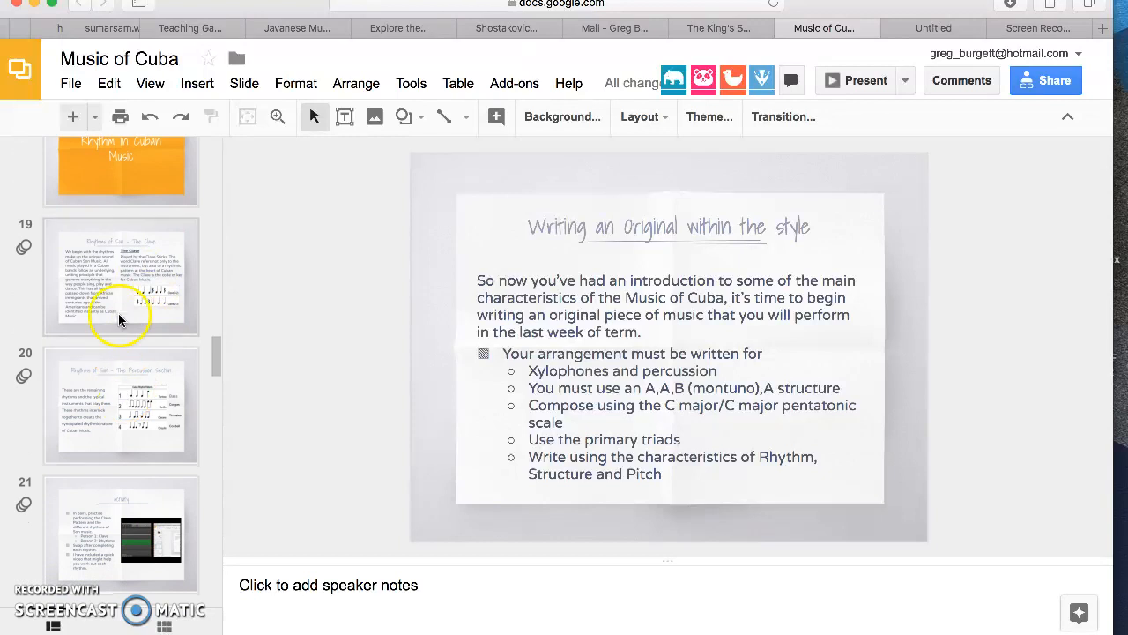
pyautogui.click(120, 276)
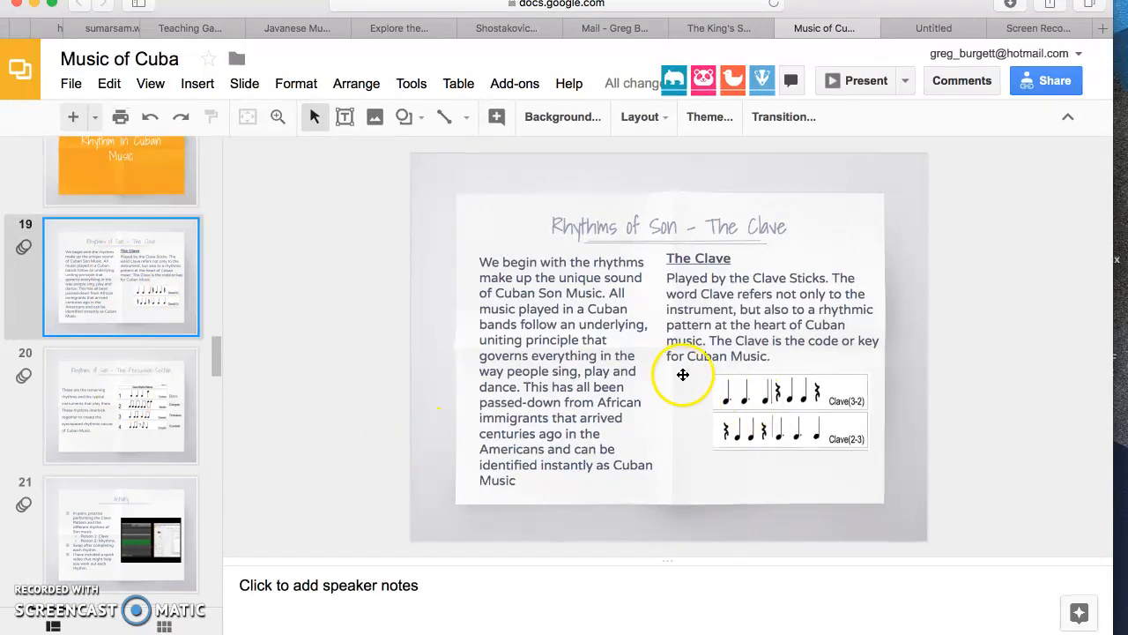
# - Return to the Noteflight score and add an unpitched percussion Rhythm part named Clave, with the abbreviation left blank
pyautogui.click(939, 27)
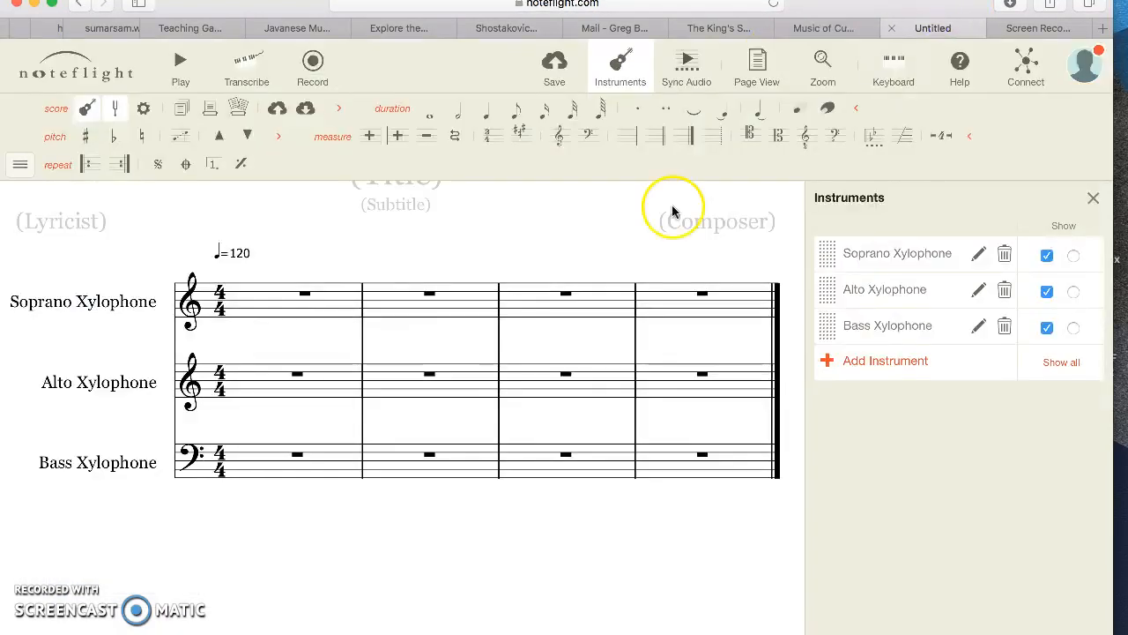
pyautogui.click(868, 360)
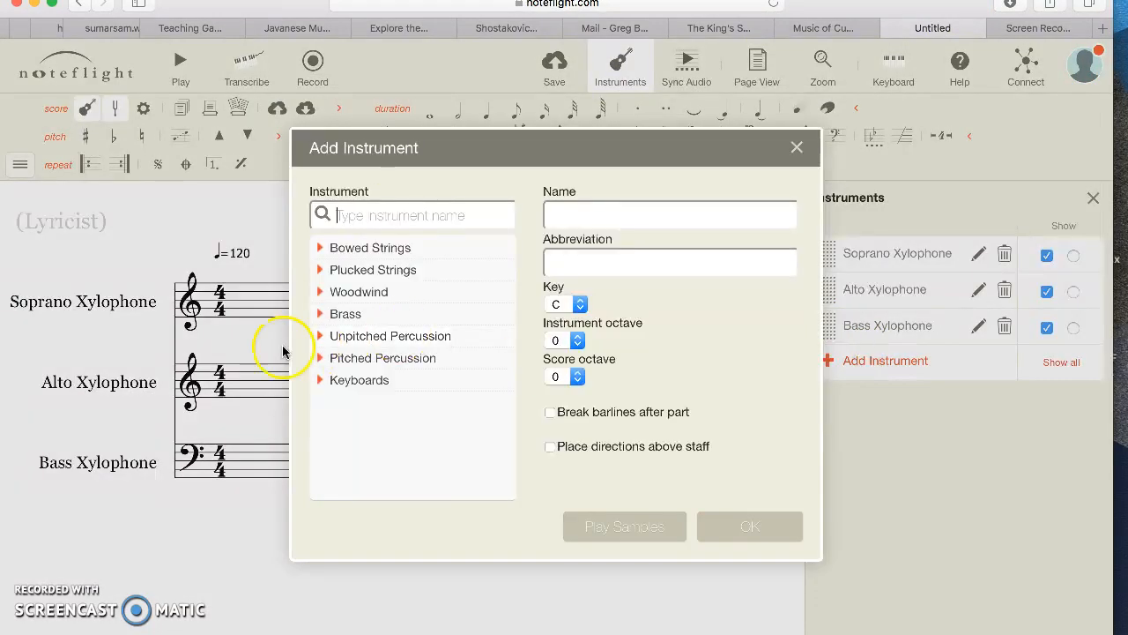
pyautogui.click(328, 336)
pyautogui.click(328, 379)
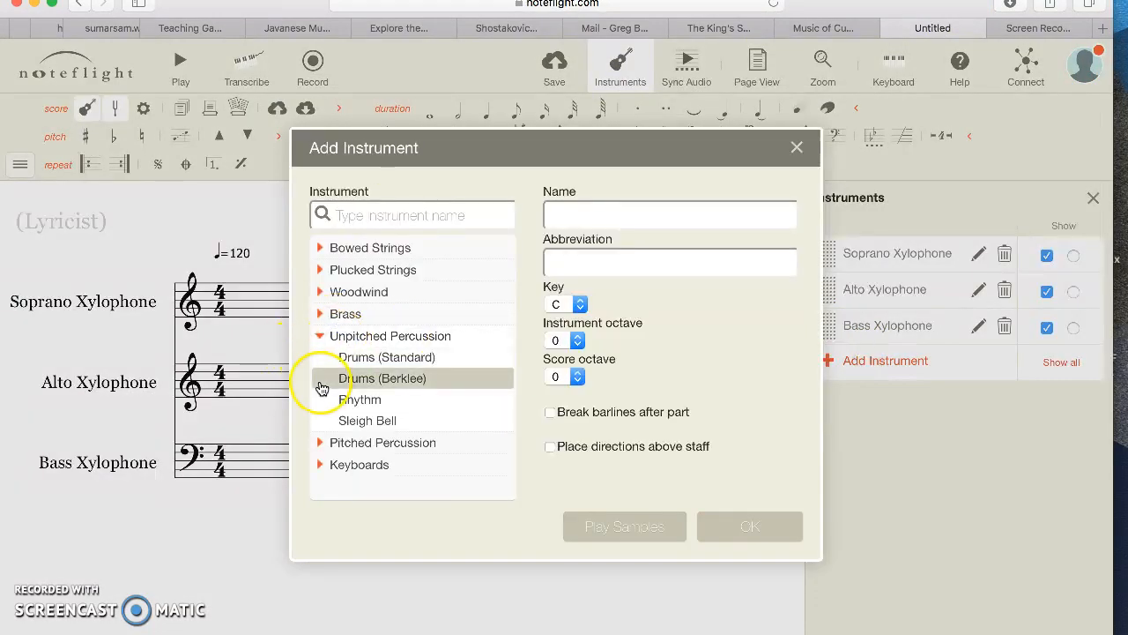
pyautogui.click(351, 357)
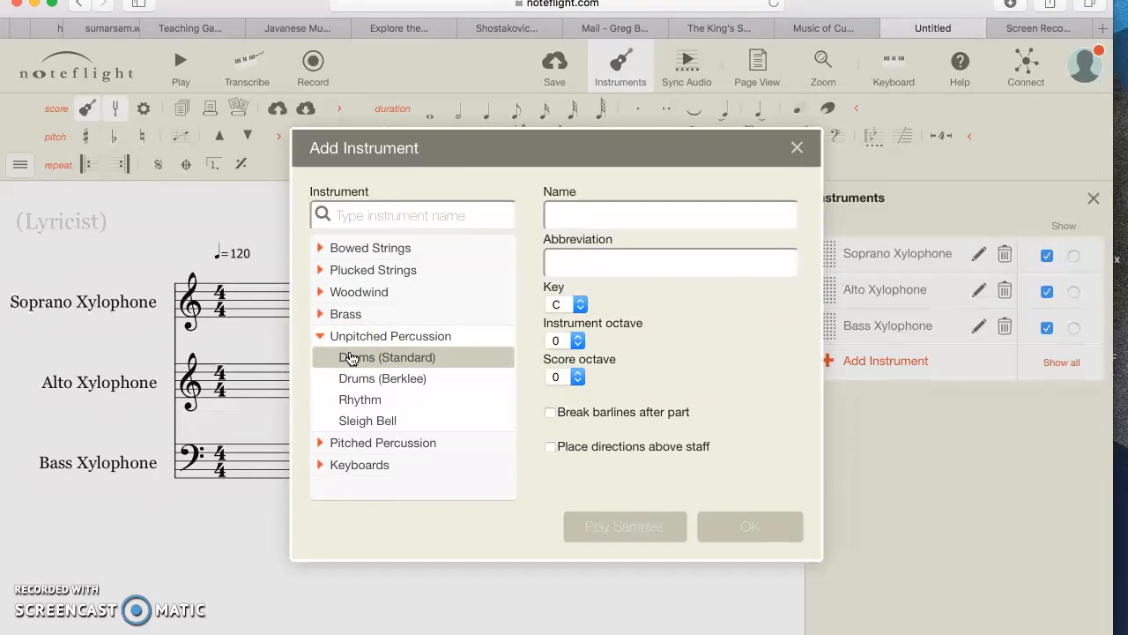
pyautogui.click(356, 401)
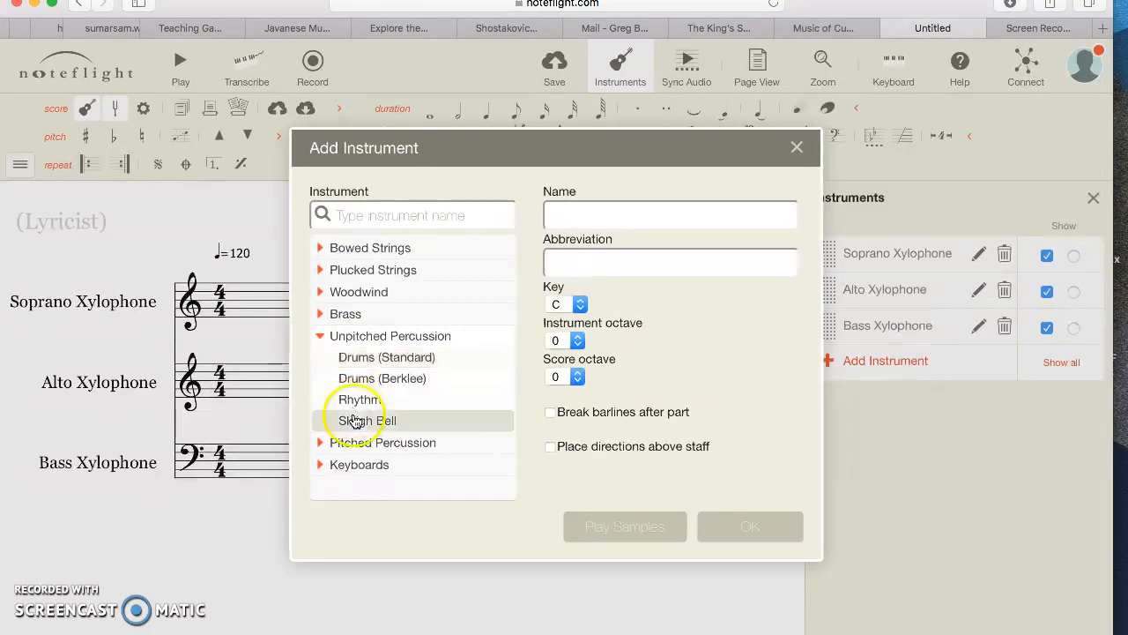
pyautogui.doubleClick(608, 213)
pyautogui.write('Clave')
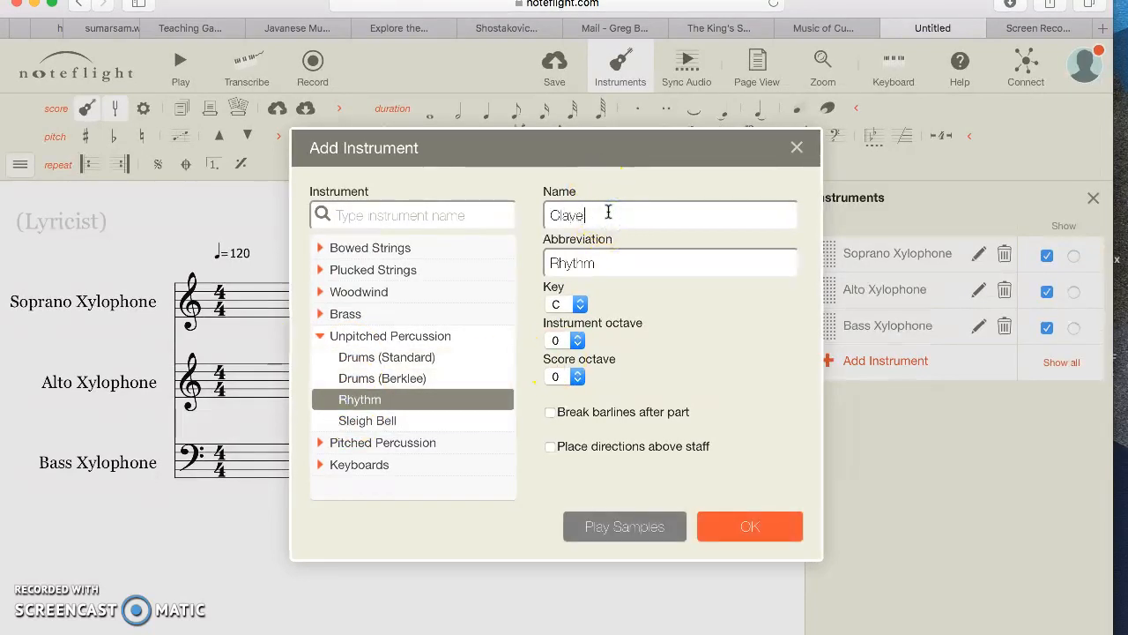
pyautogui.doubleClick(633, 272)
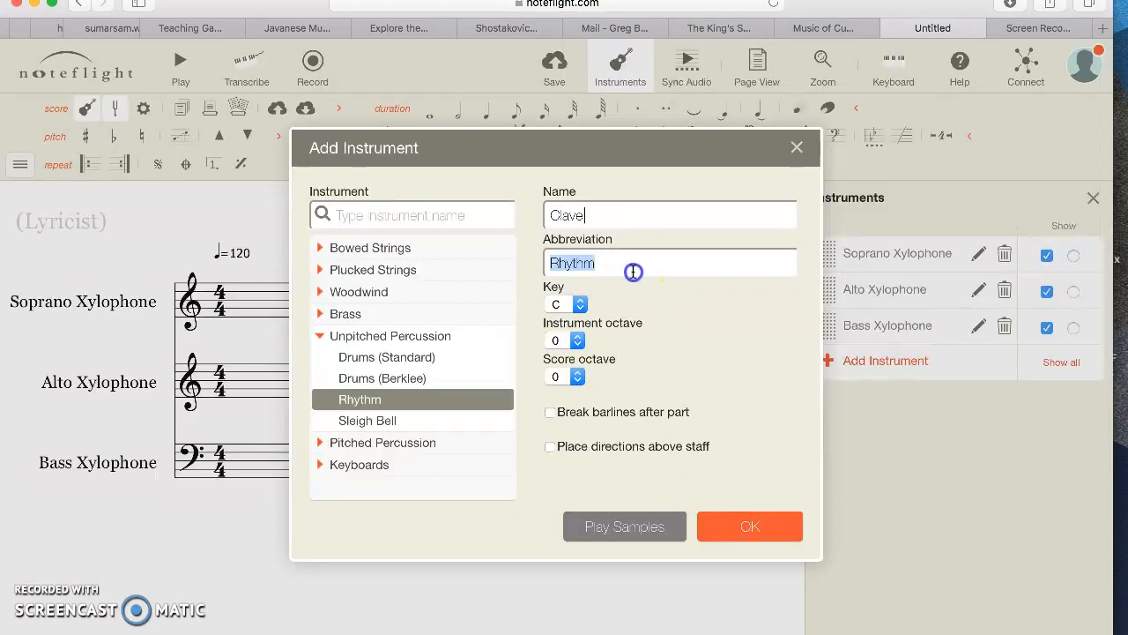
pyautogui.press('BackSpace')
pyautogui.click(735, 536)
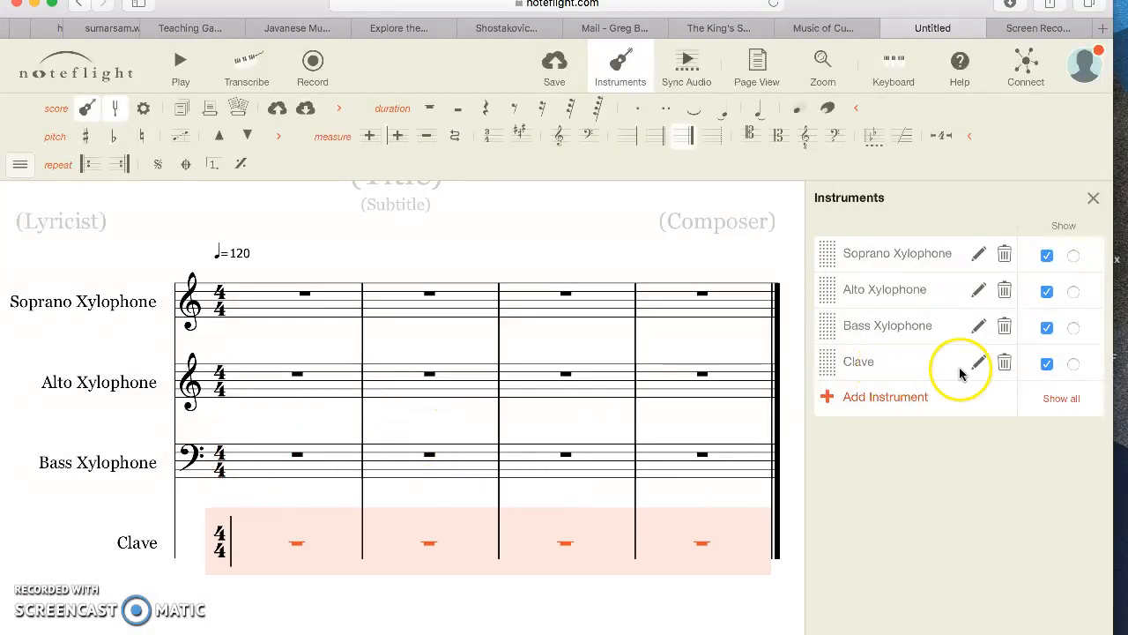
# - Start a new instrument for the score based on the unpitched percussion Rhythm sound
pyautogui.click(869, 398)
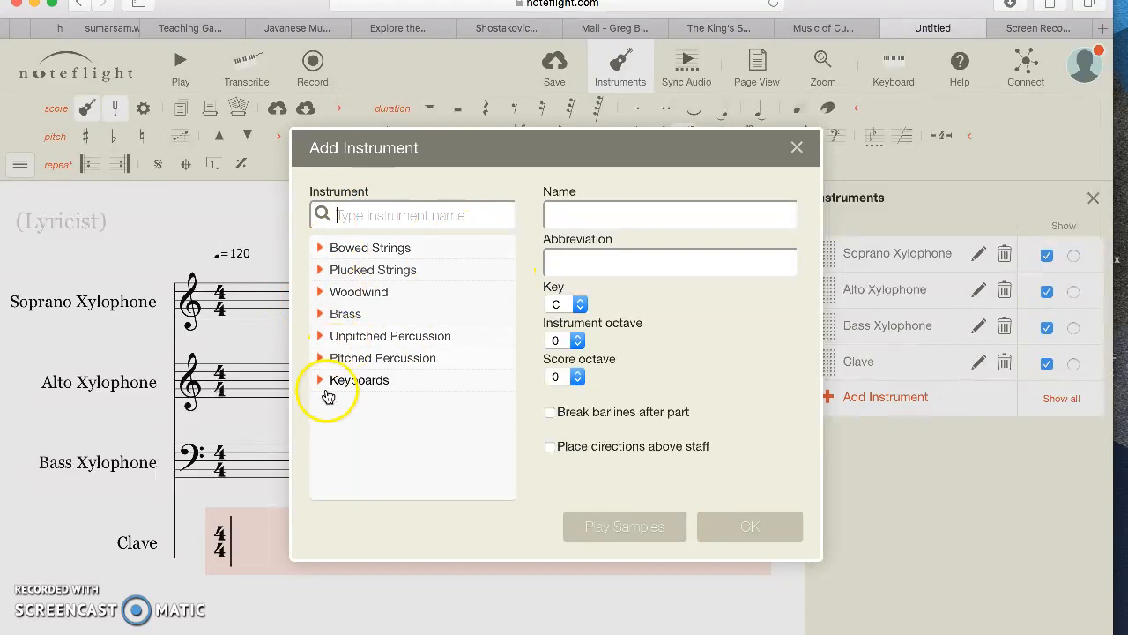
pyautogui.click(334, 336)
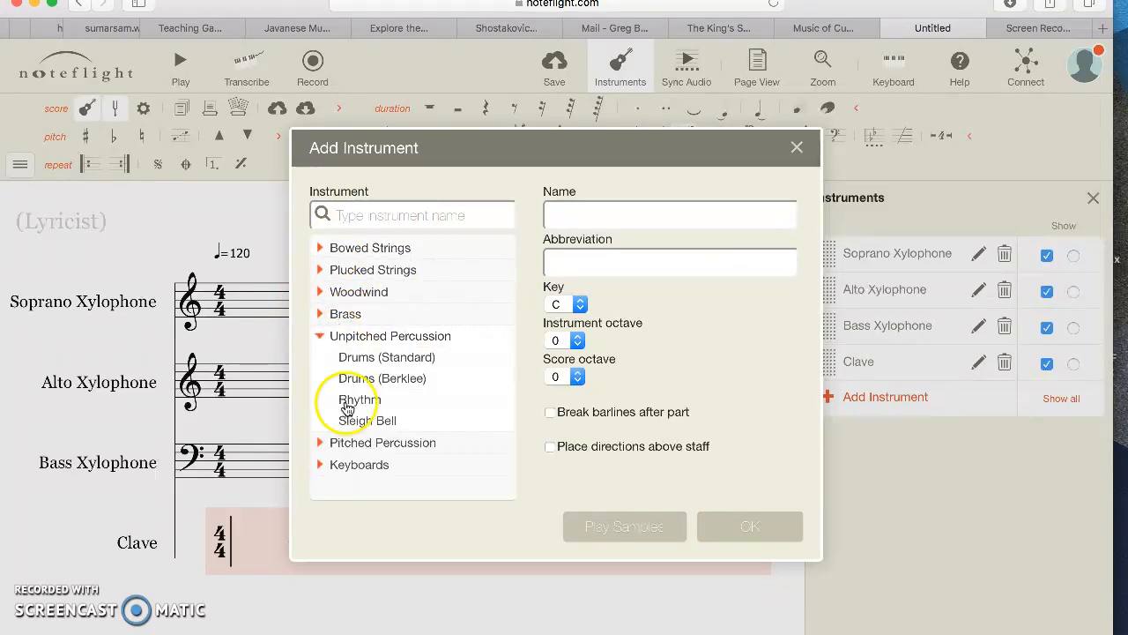
pyautogui.click(360, 399)
pyautogui.moveTo(634, 263); pyautogui.dragTo(520, 263)
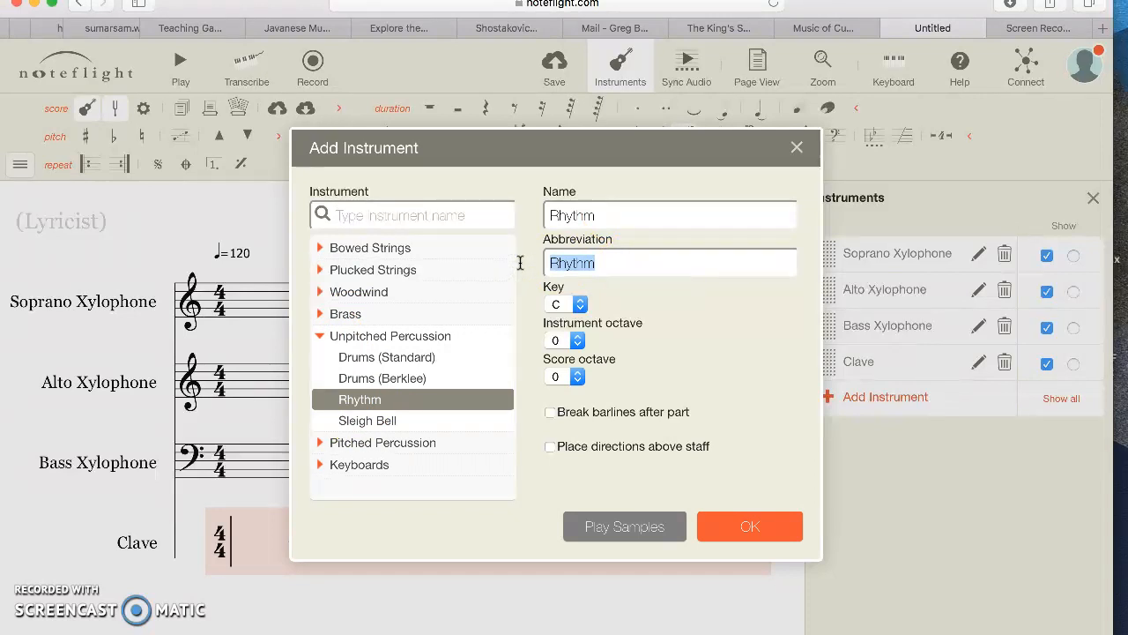
# - Look up the rhythm names on the percussion section slide of the Music of Cuba presentation, and return to the Noteflight score
pyautogui.click(840, 35)
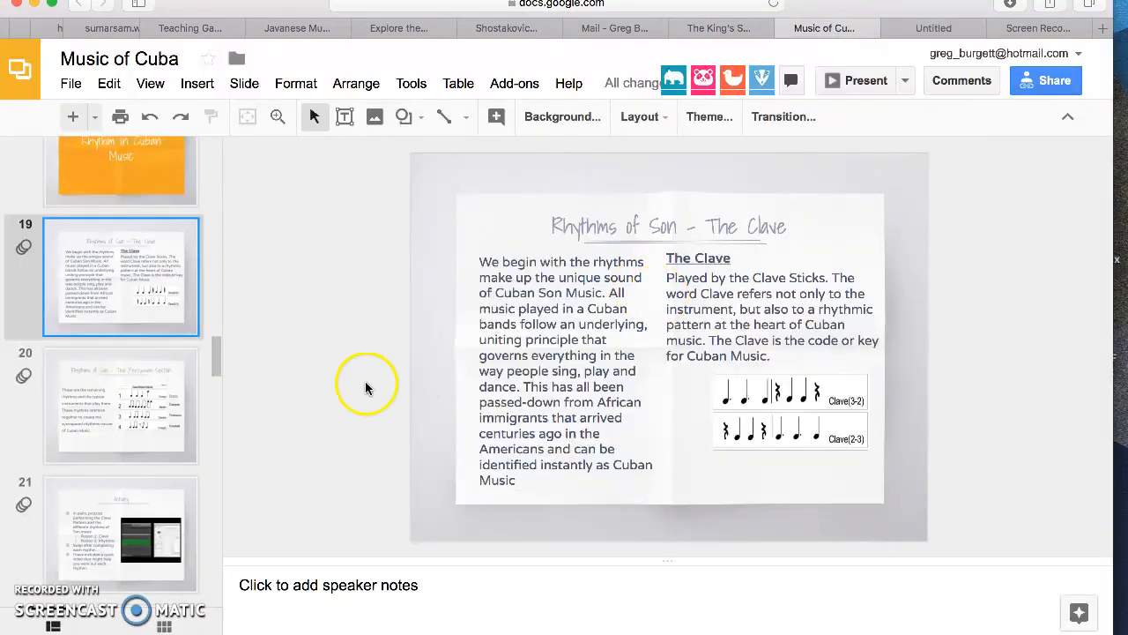
pyautogui.click(154, 412)
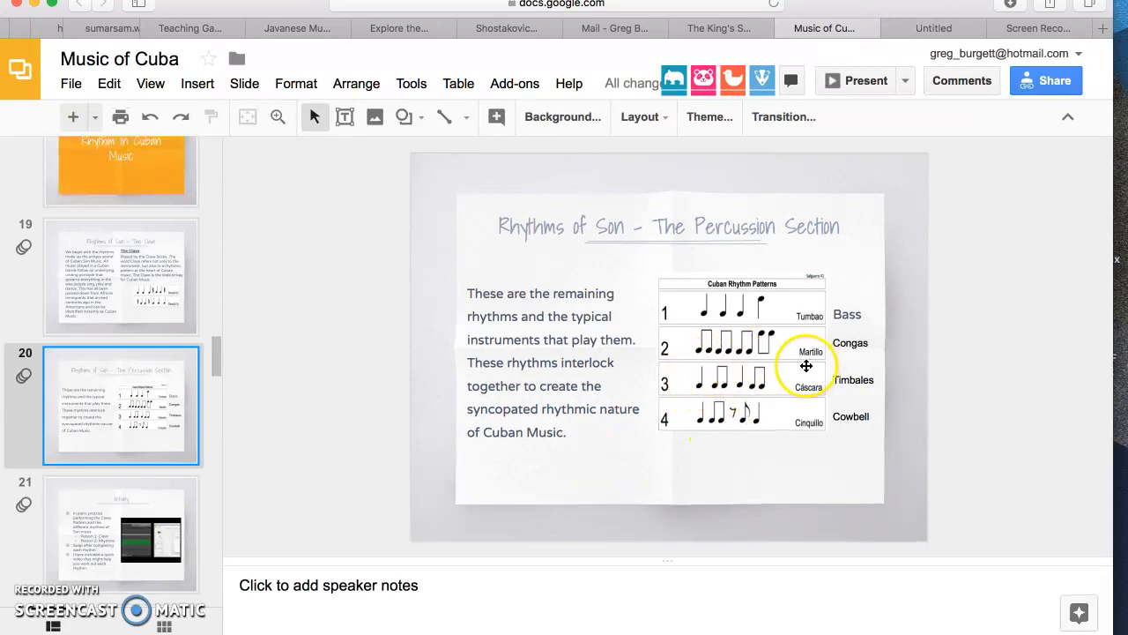
pyautogui.click(921, 35)
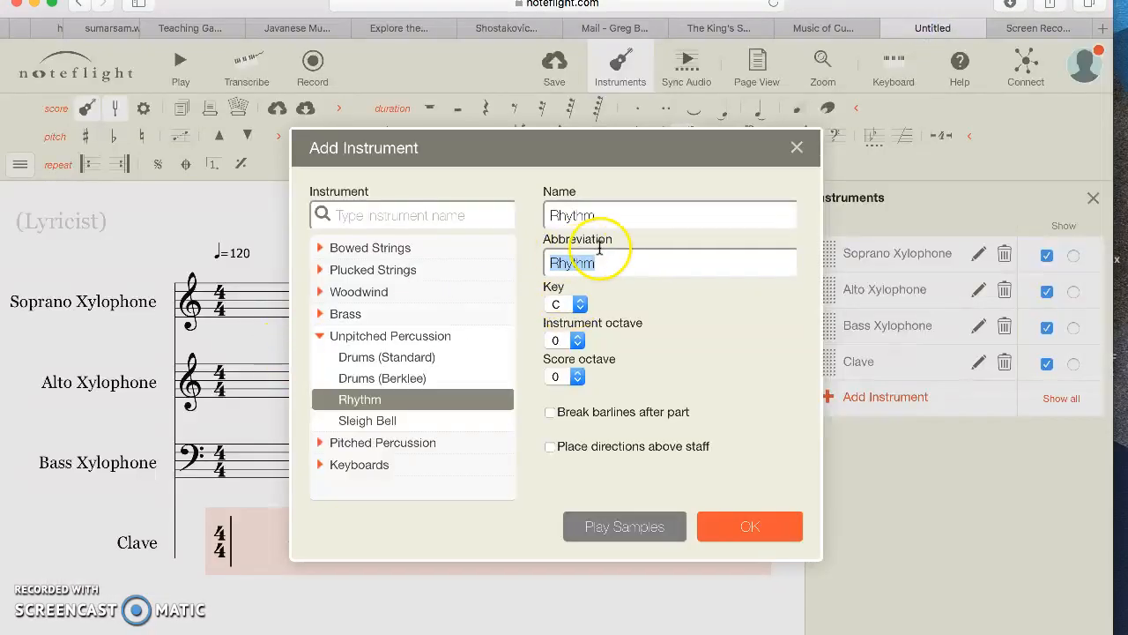
# - Name the new Rhythm part Martillo, clear its abbreviation and add it to the score
pyautogui.click(623, 213)
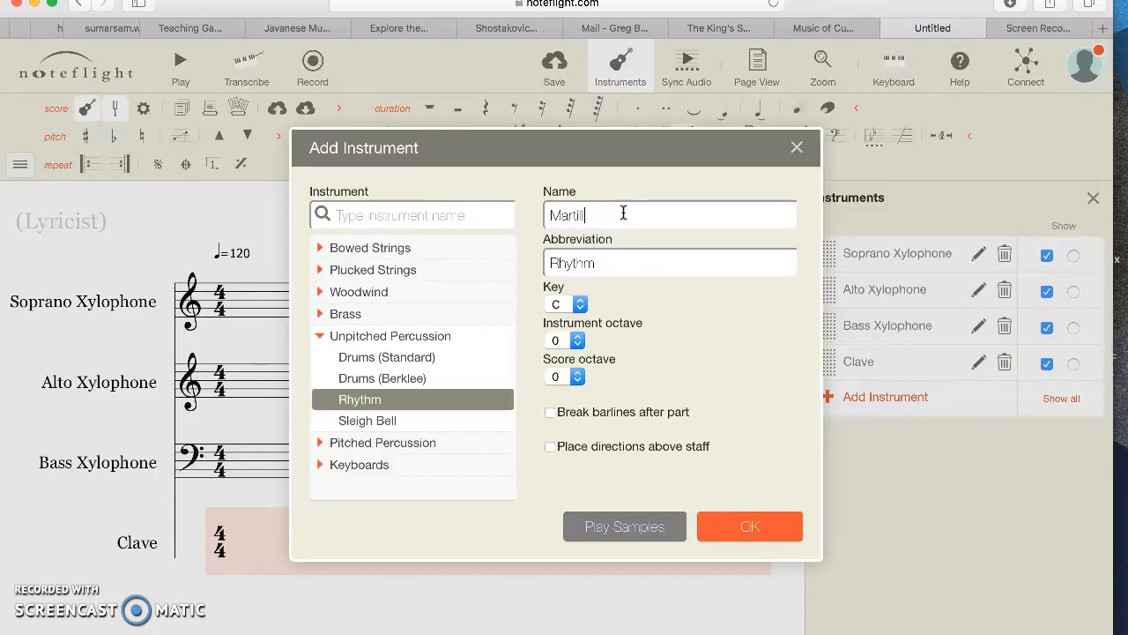
pyautogui.click(535, 261)
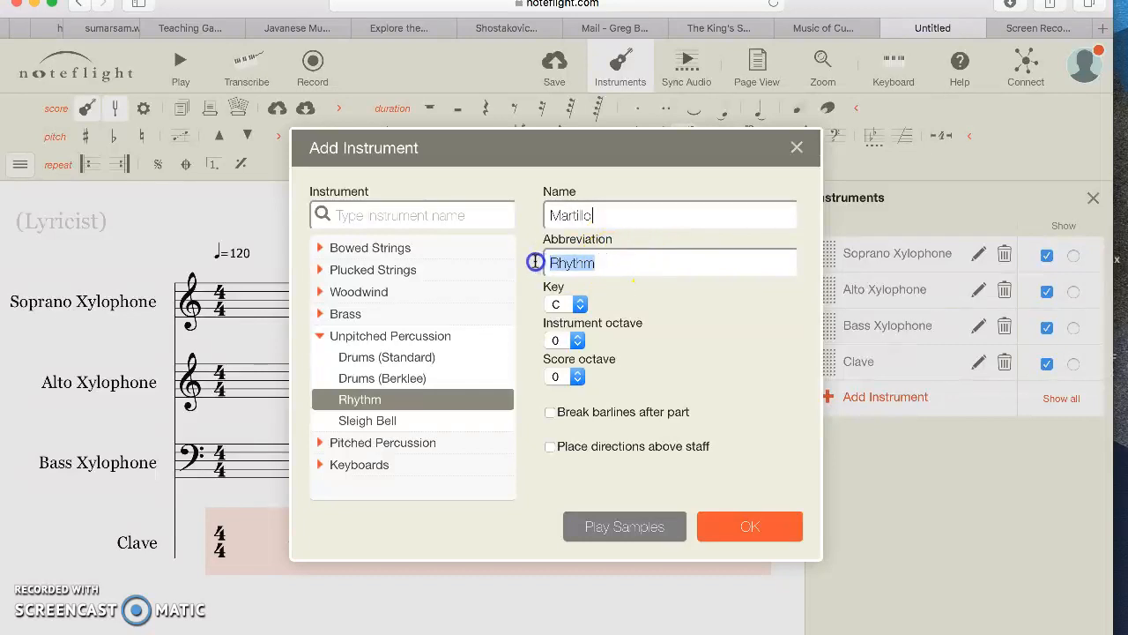
pyautogui.press('BackSpace')
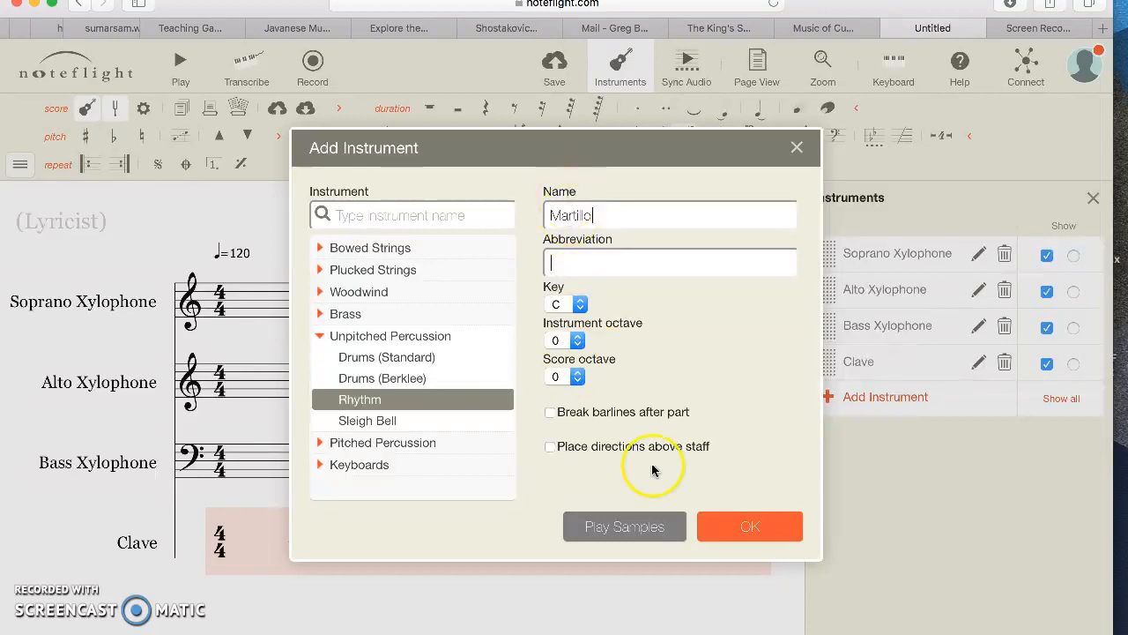
pyautogui.click(731, 520)
pyautogui.scroll(-3, 220, 493)
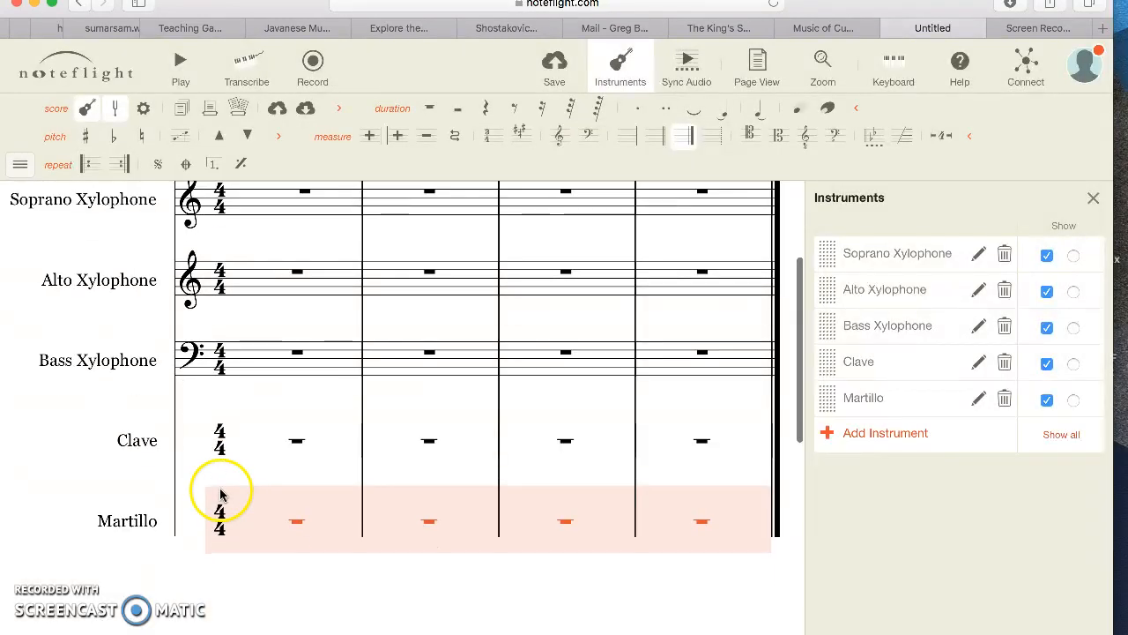
# - Add another unpitched Rhythm part named Cascara with a blank abbreviation, checking the name in the Music of Cuba presentation
pyautogui.click(870, 432)
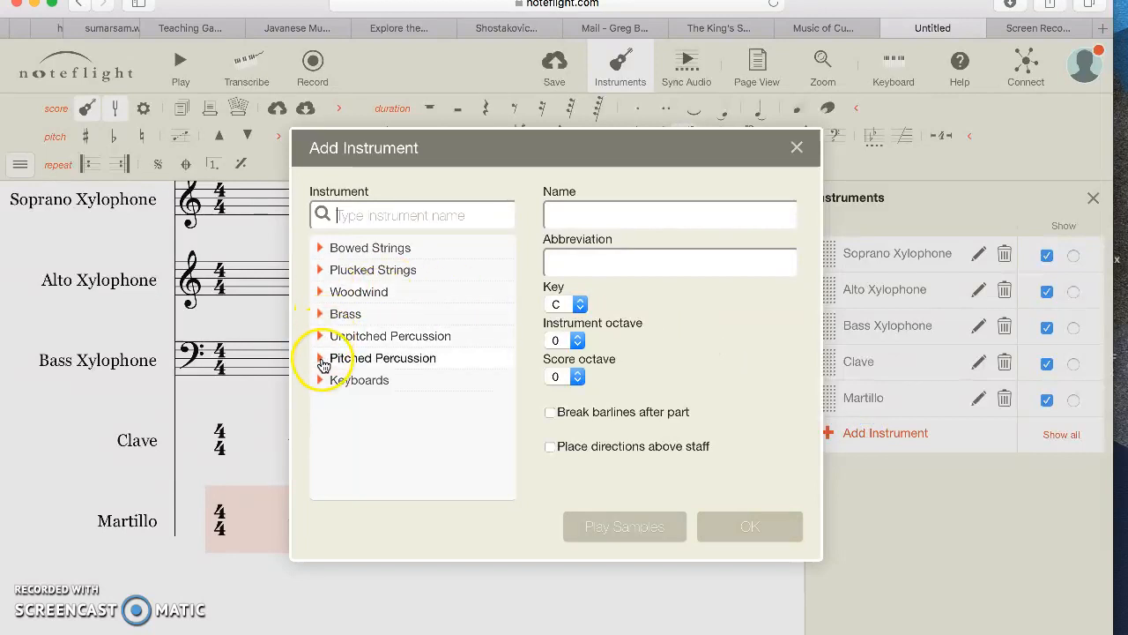
pyautogui.click(323, 336)
pyautogui.click(339, 399)
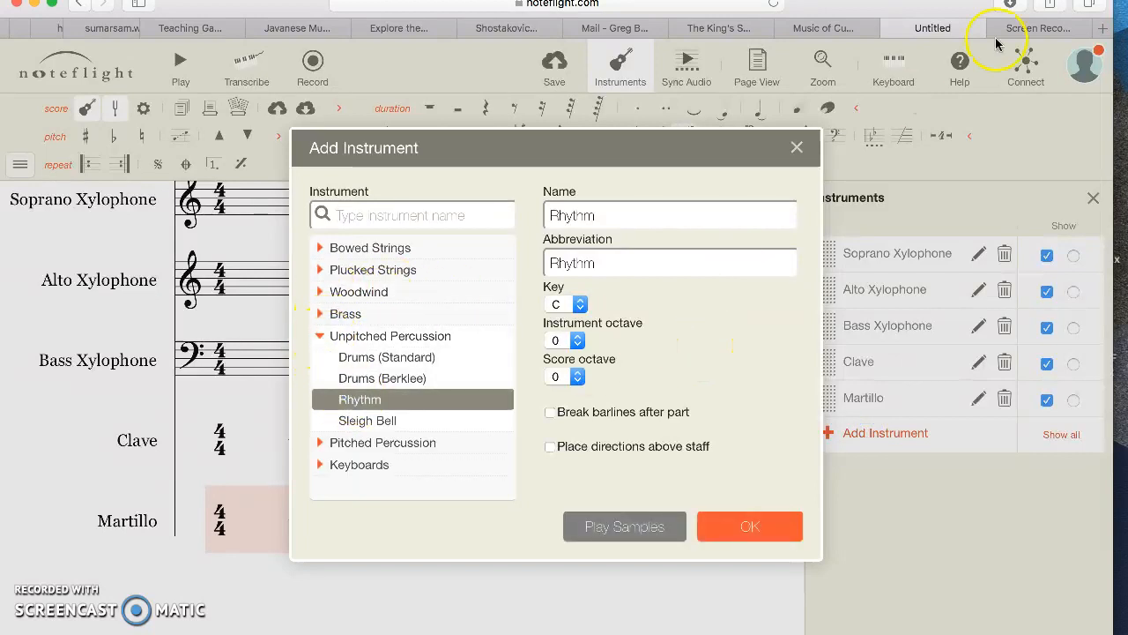
pyautogui.click(827, 28)
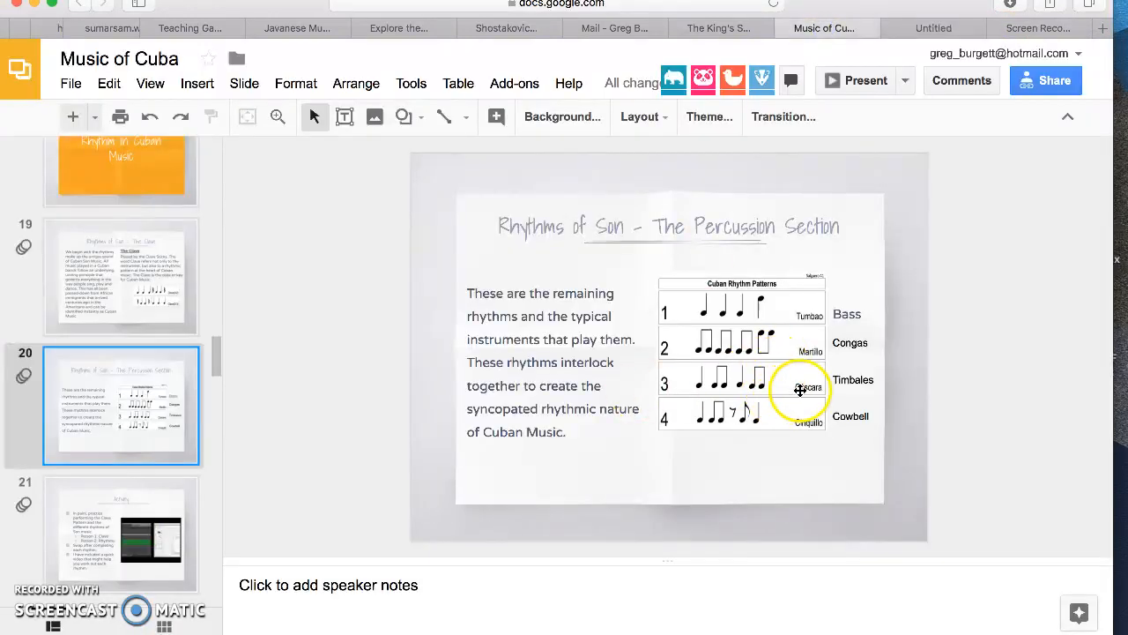
pyautogui.click(912, 27)
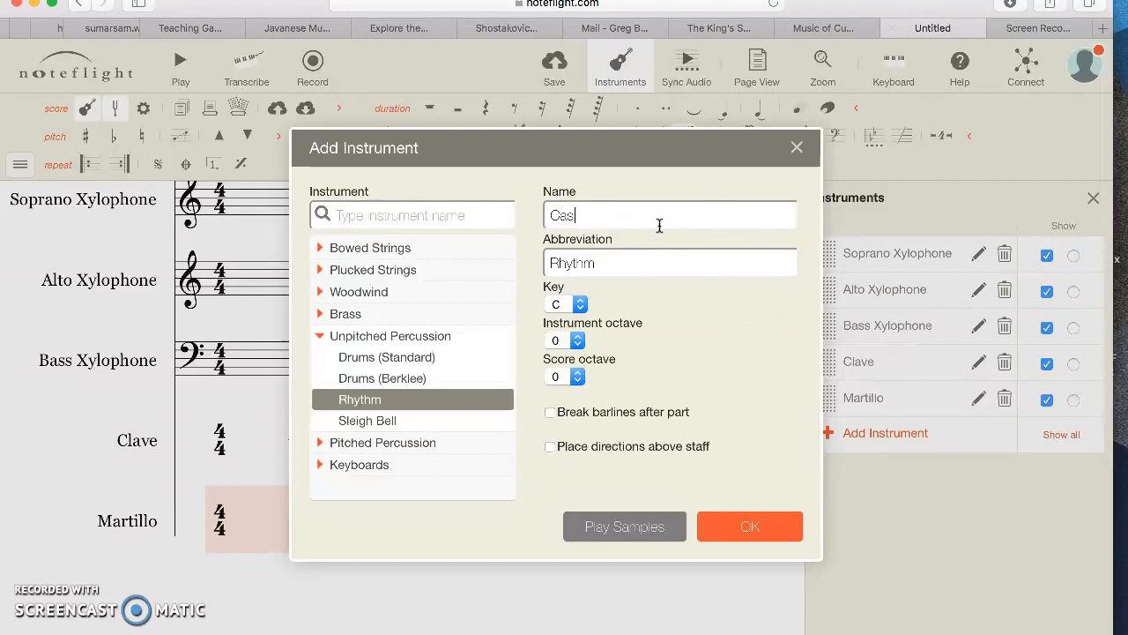
pyautogui.doubleClick(660, 265)
pyautogui.press('BackSpace')
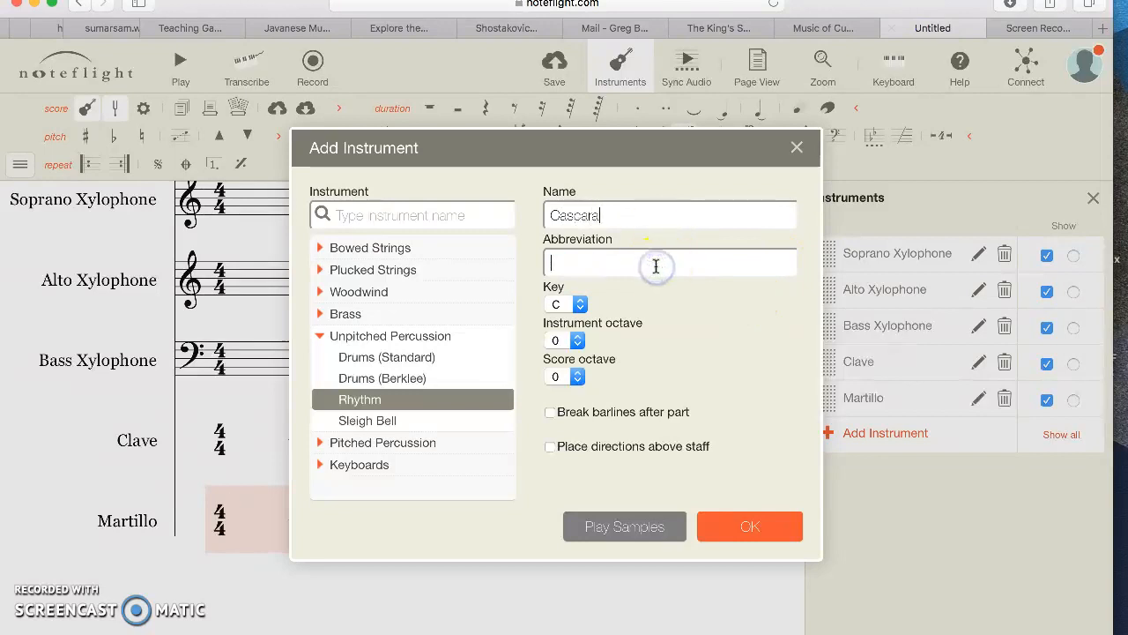
pyautogui.click(725, 525)
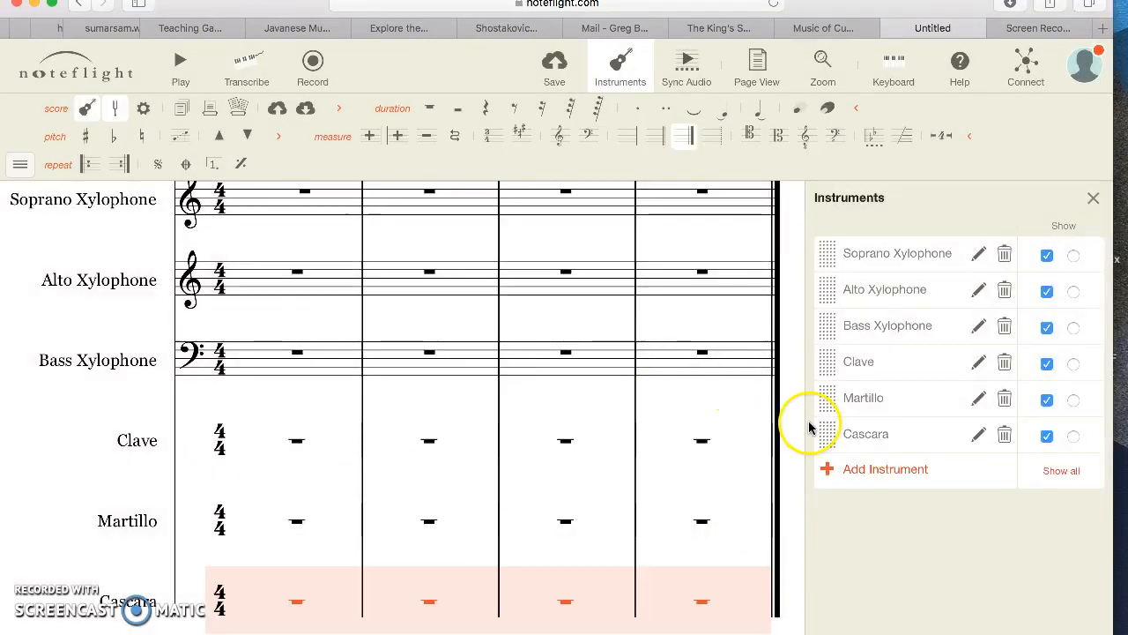
# - Add an unpitched Rhythm part named Cinquillo with a blank abbreviation, checking the name on the percussion section slide of the Music of Cuba presentation
pyautogui.click(827, 31)
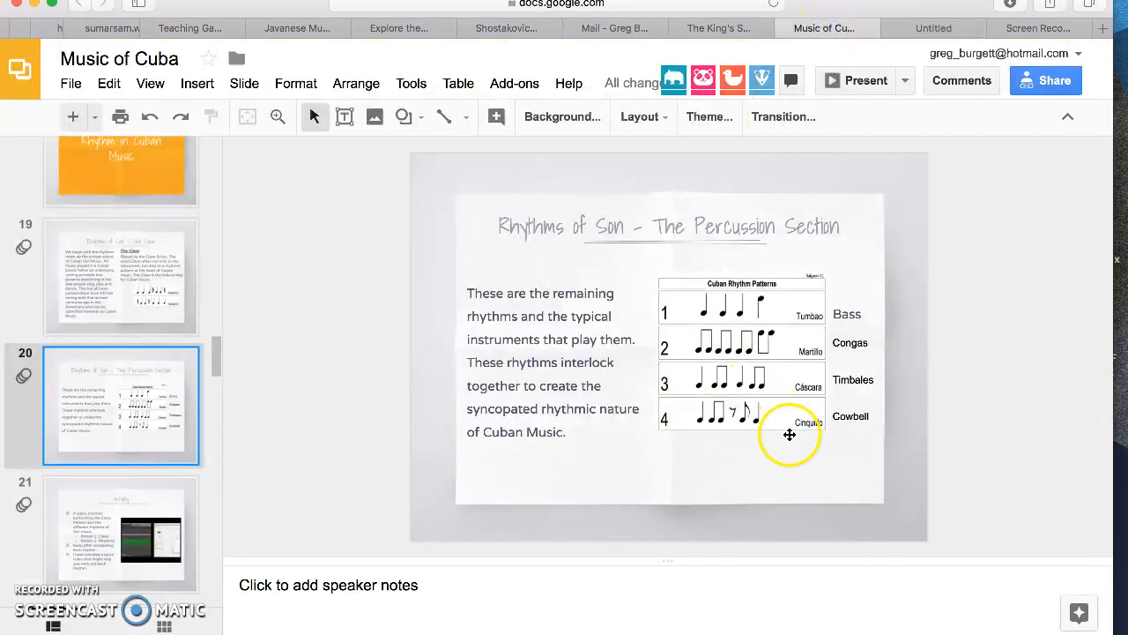
pyautogui.click(924, 28)
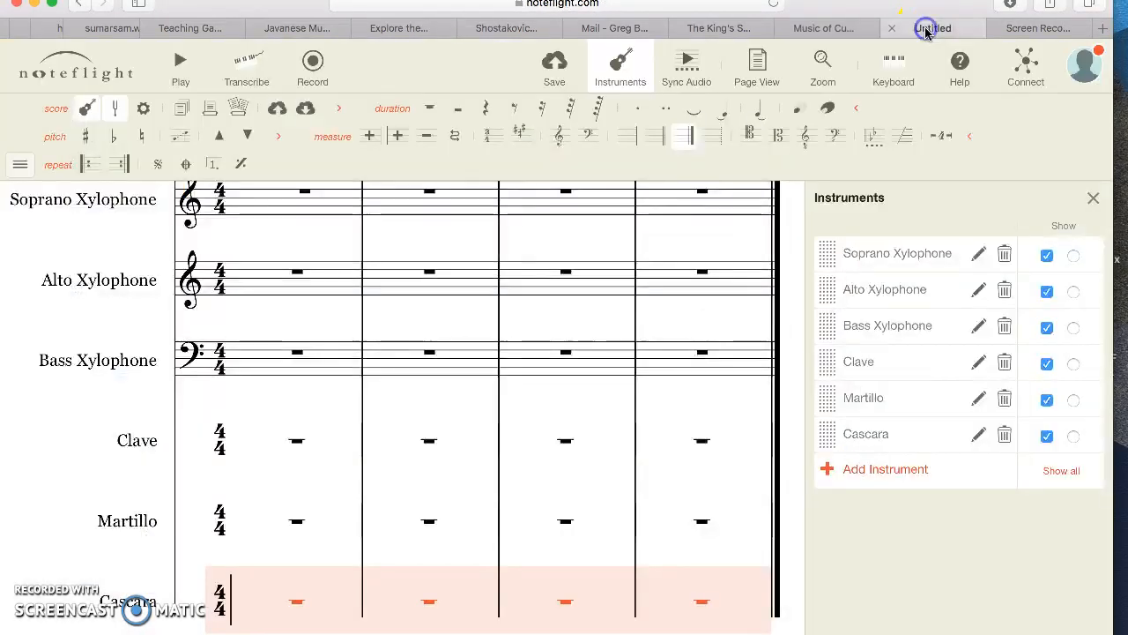
pyautogui.scroll(-2, 327, 401)
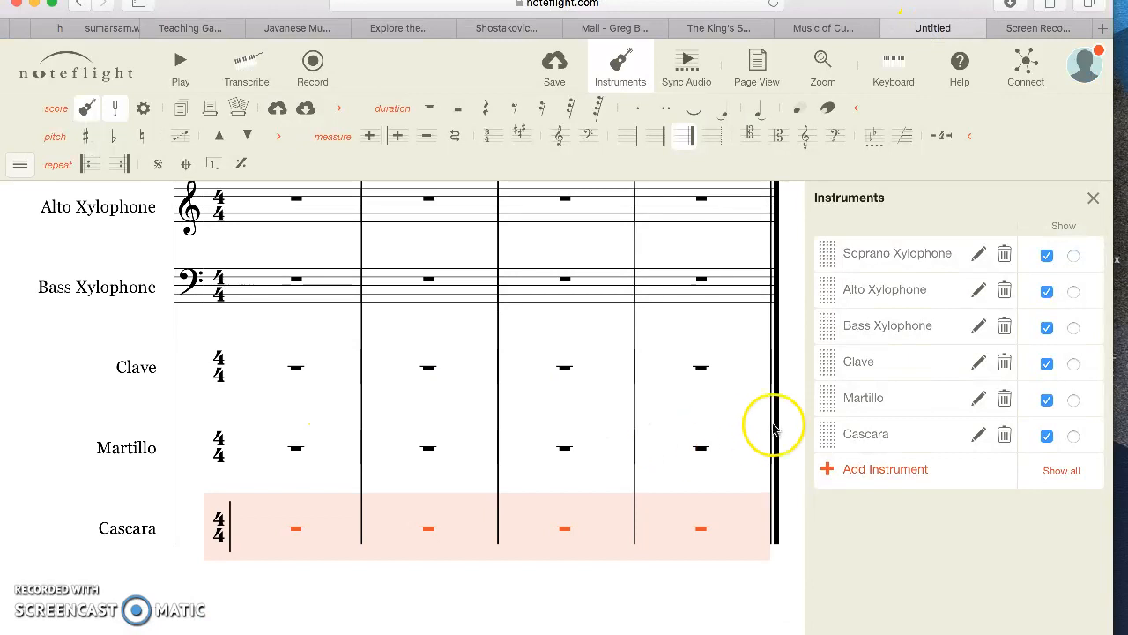
pyautogui.click(865, 476)
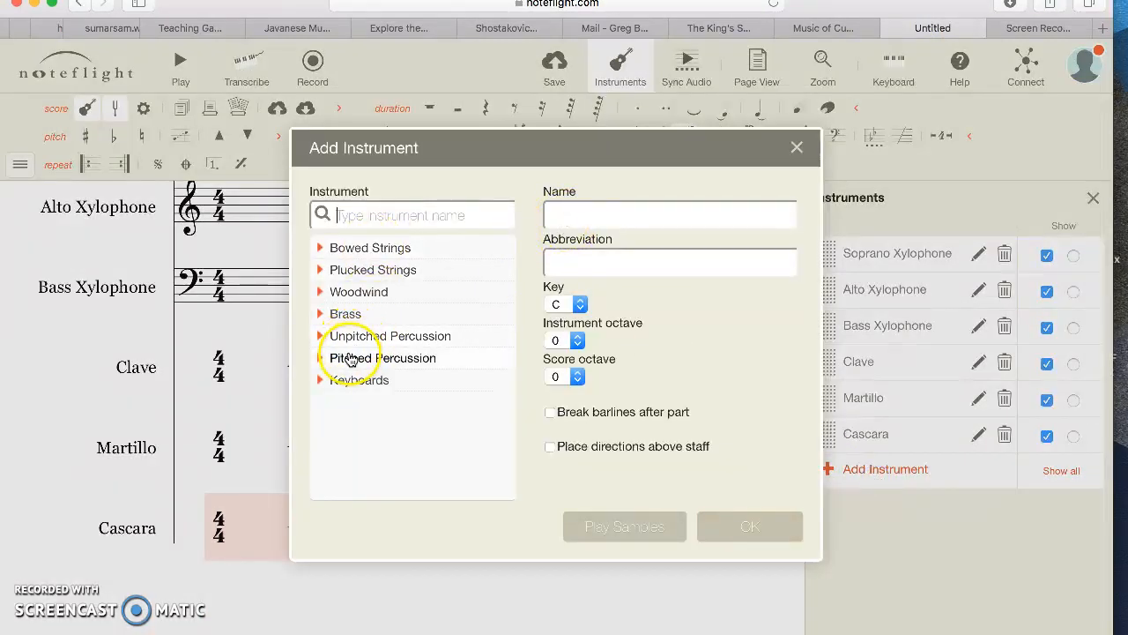
pyautogui.click(350, 342)
pyautogui.click(359, 399)
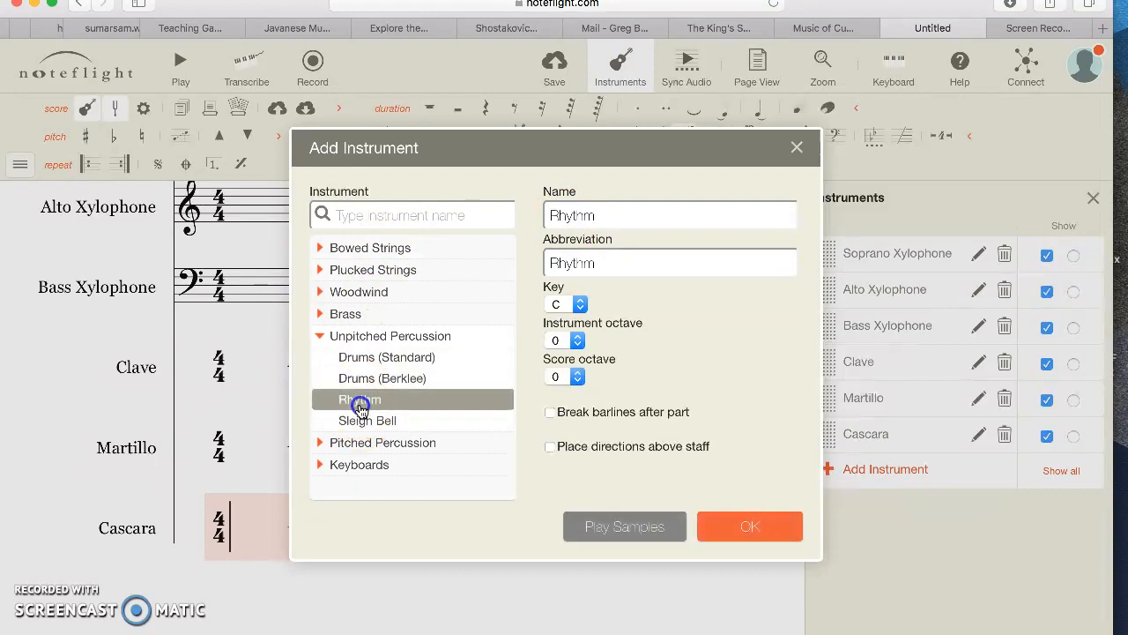
pyautogui.doubleClick(636, 216)
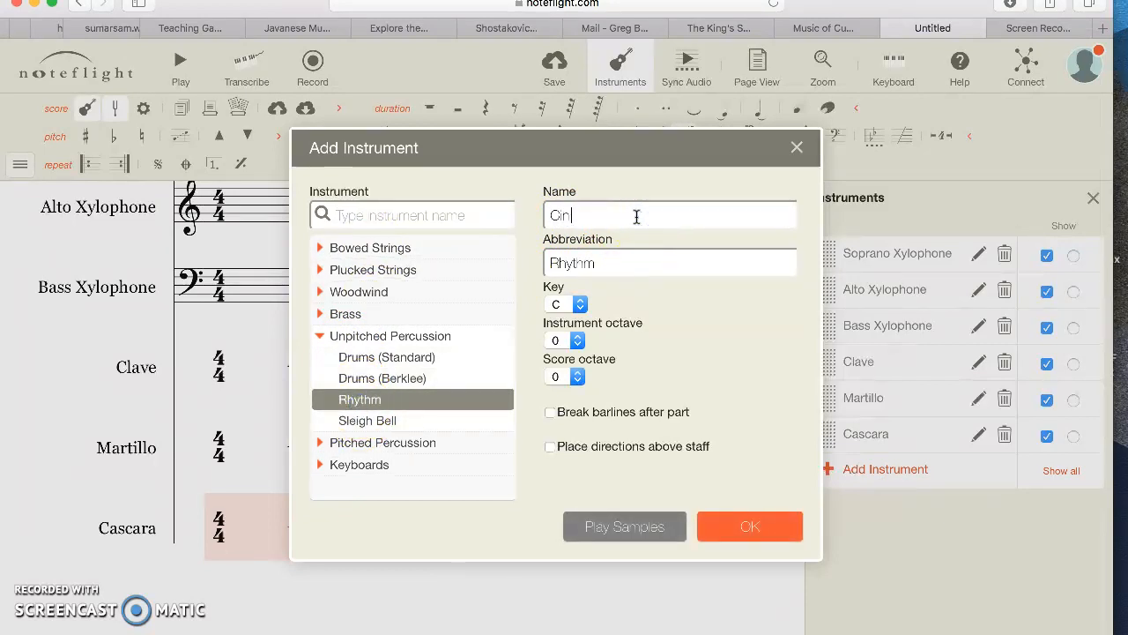
pyautogui.click(683, 256)
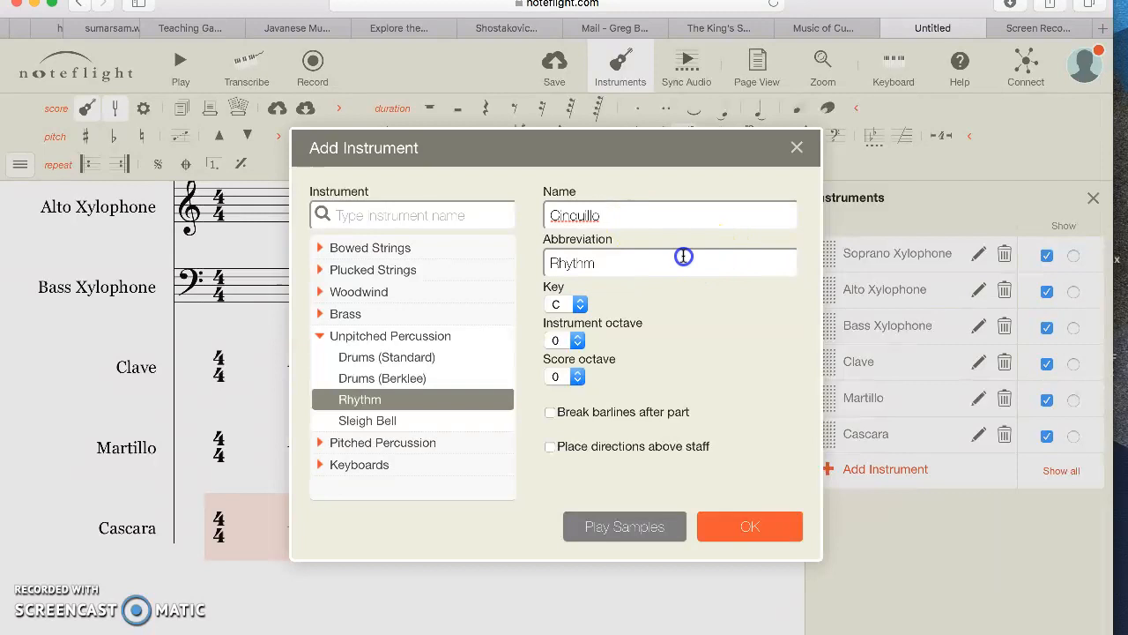
pyautogui.press('BackSpace')
pyautogui.click(713, 529)
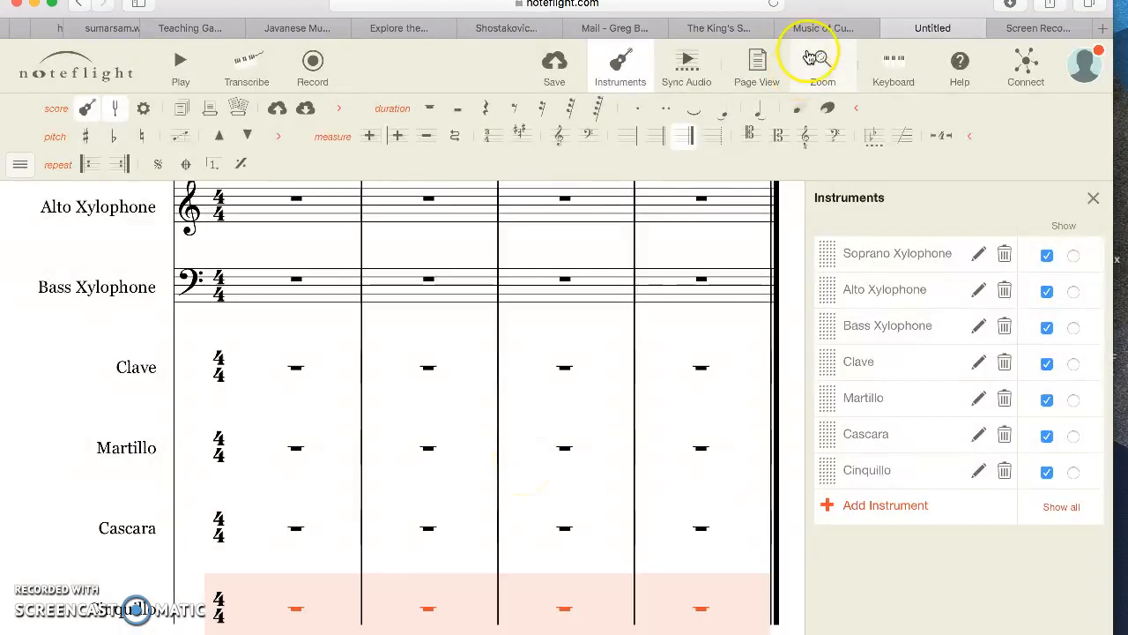
# - Review the required instrument list on slide 39 of the Music of Cuba presentation, and return to the beginning of the Noteflight score
pyautogui.click(828, 28)
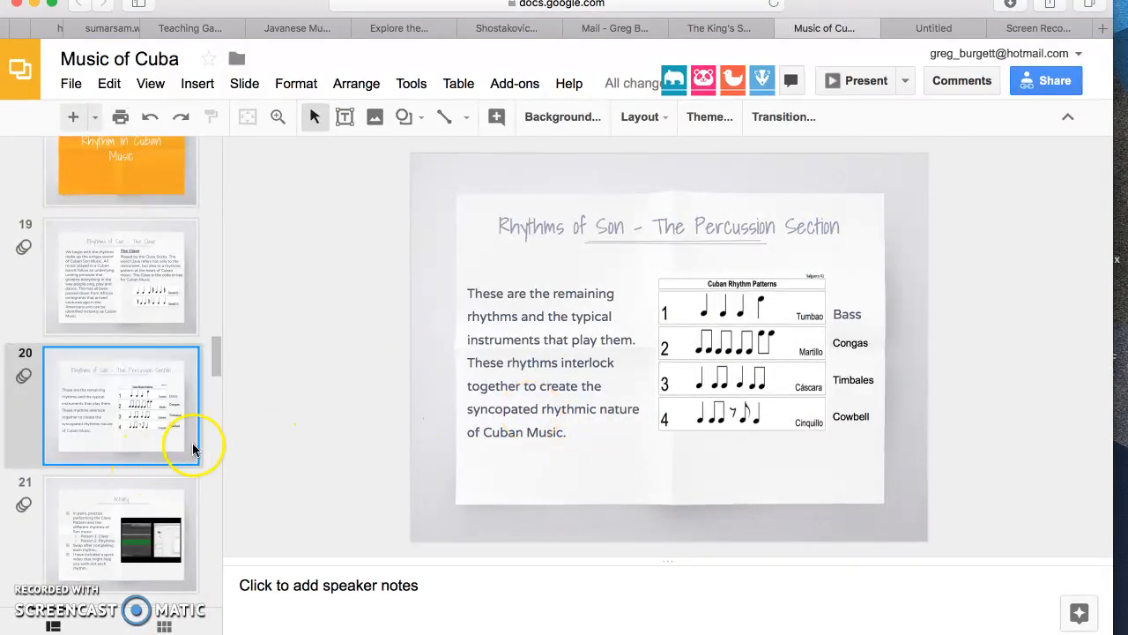
pyautogui.scroll(-1, 173, 448)
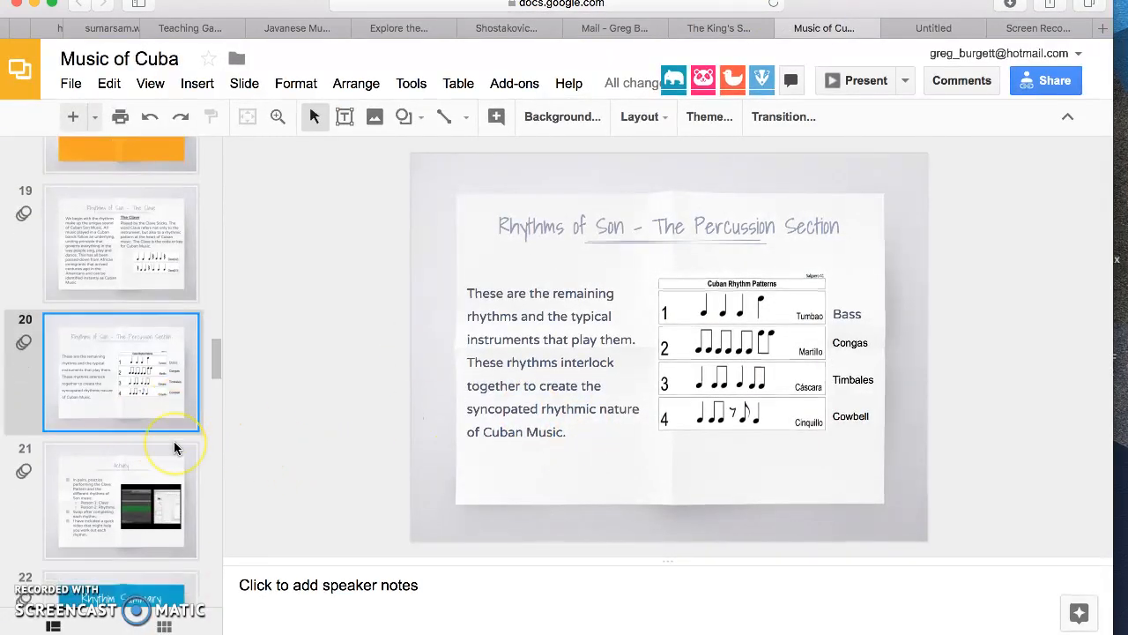
pyautogui.scroll(2, 174, 445)
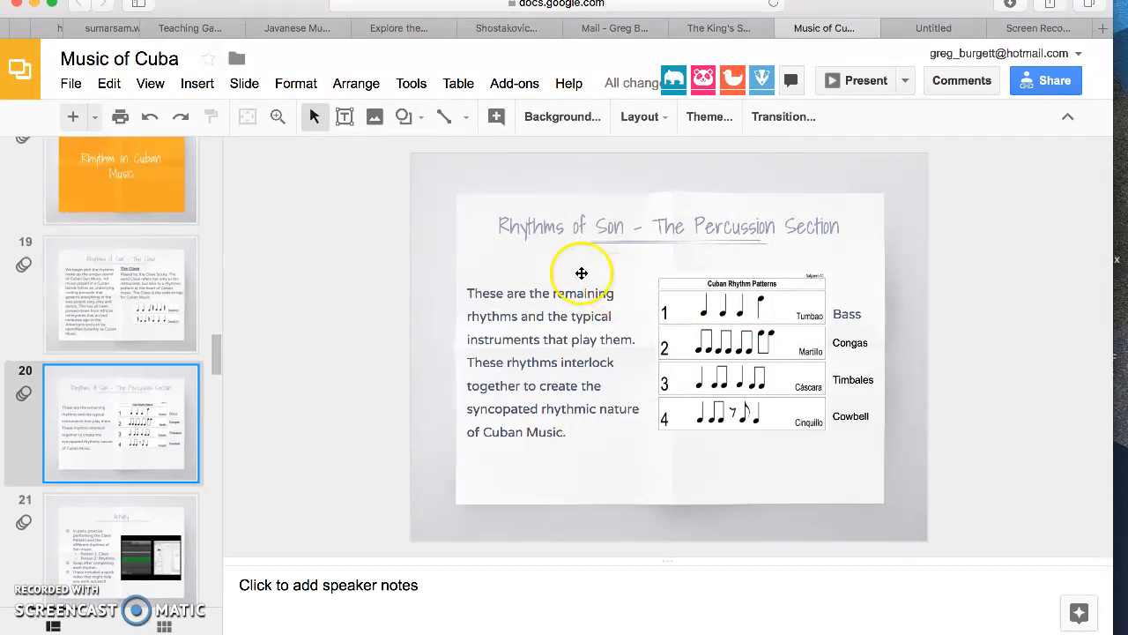
pyautogui.scroll(-15, 141, 410)
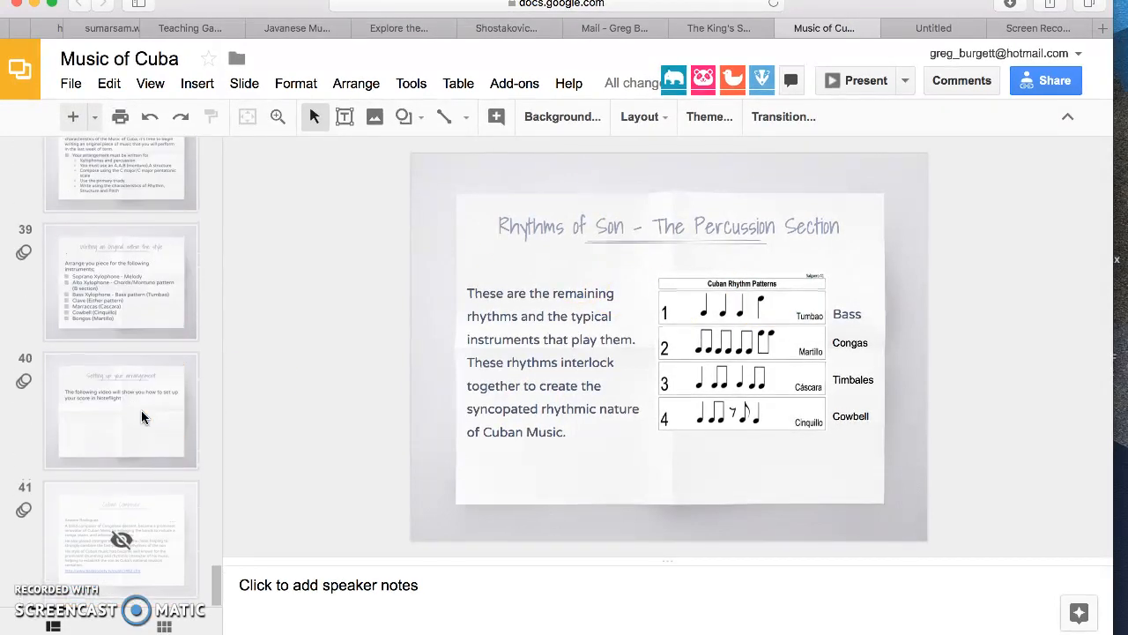
pyautogui.scroll(2, 133, 332)
pyautogui.click(133, 332)
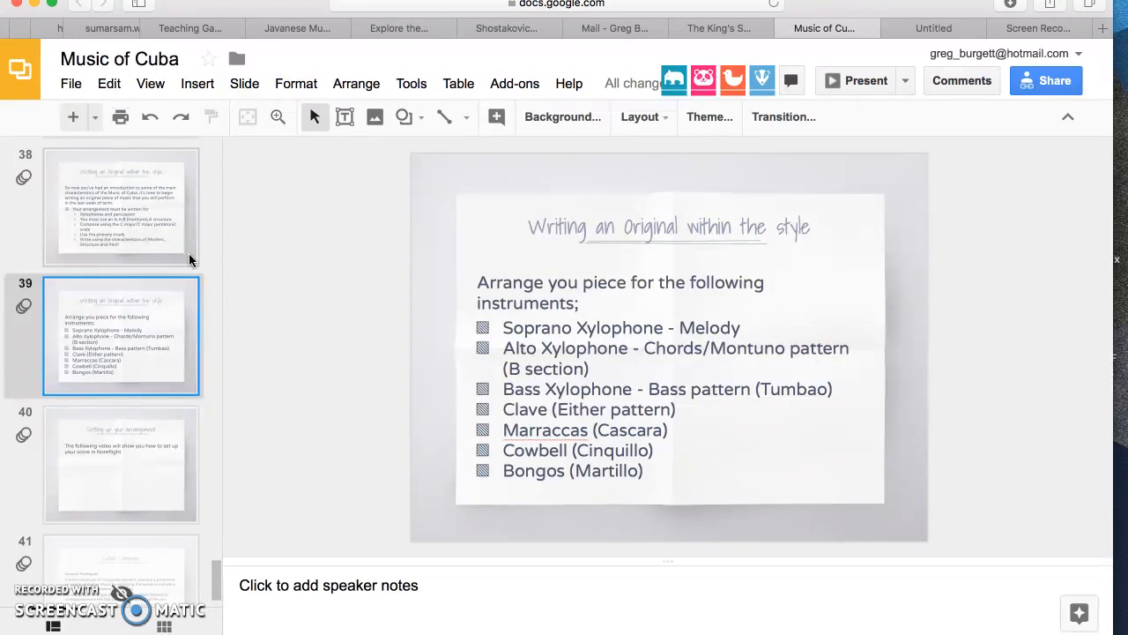
pyautogui.click(934, 28)
pyautogui.scroll(3, 299, 366)
pyautogui.scroll(2, 299, 365)
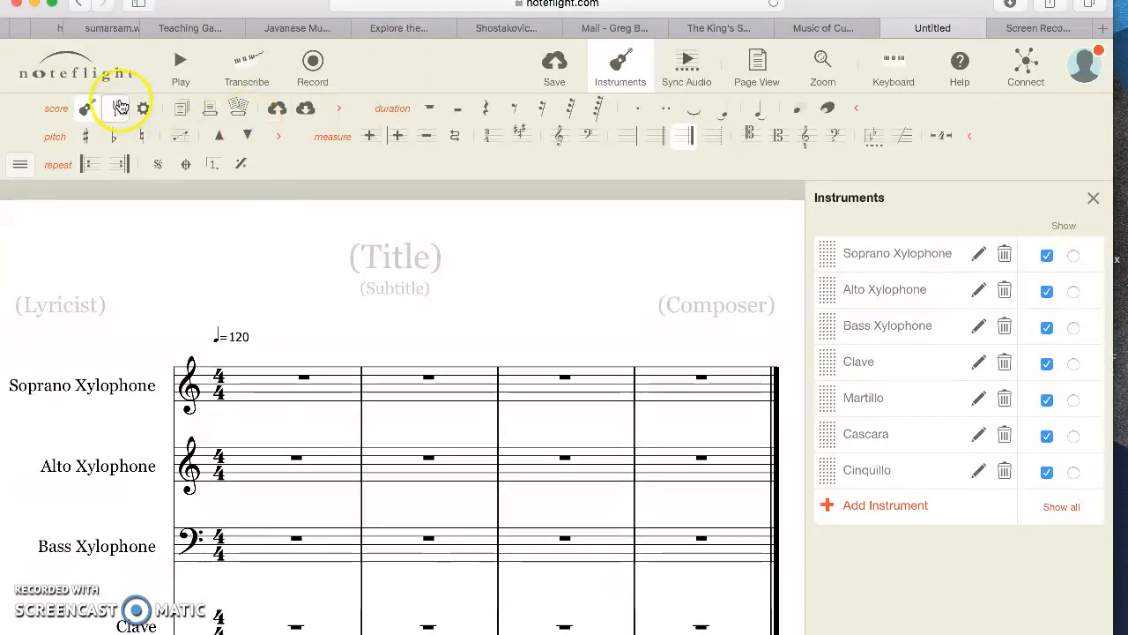
# - Reveal Noteflight's site navigation to locate the New Score option, and return to the score
pyautogui.hscroll(-2, 88, 75)
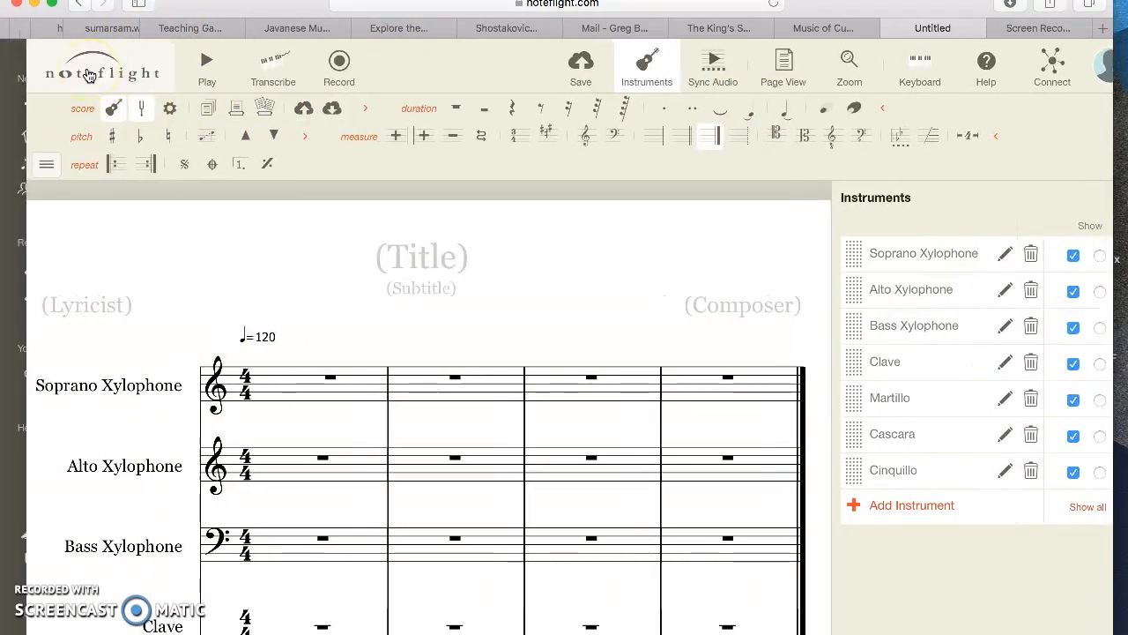
pyautogui.rightClick(88, 75)
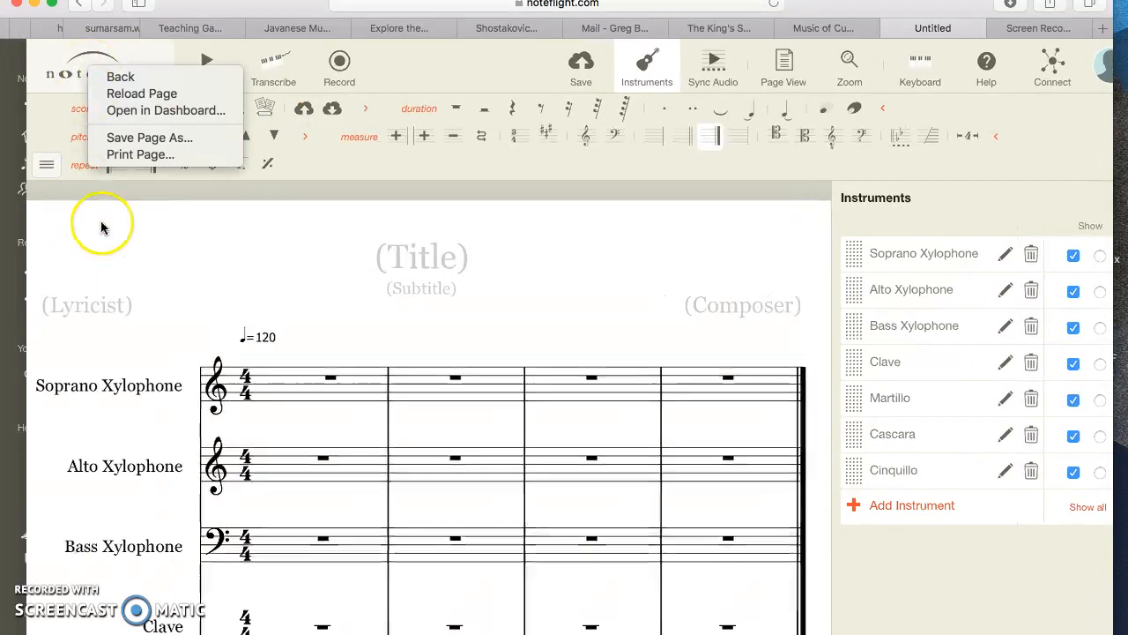
pyautogui.click(30, 76)
pyautogui.hscroll(-5, 77, 75)
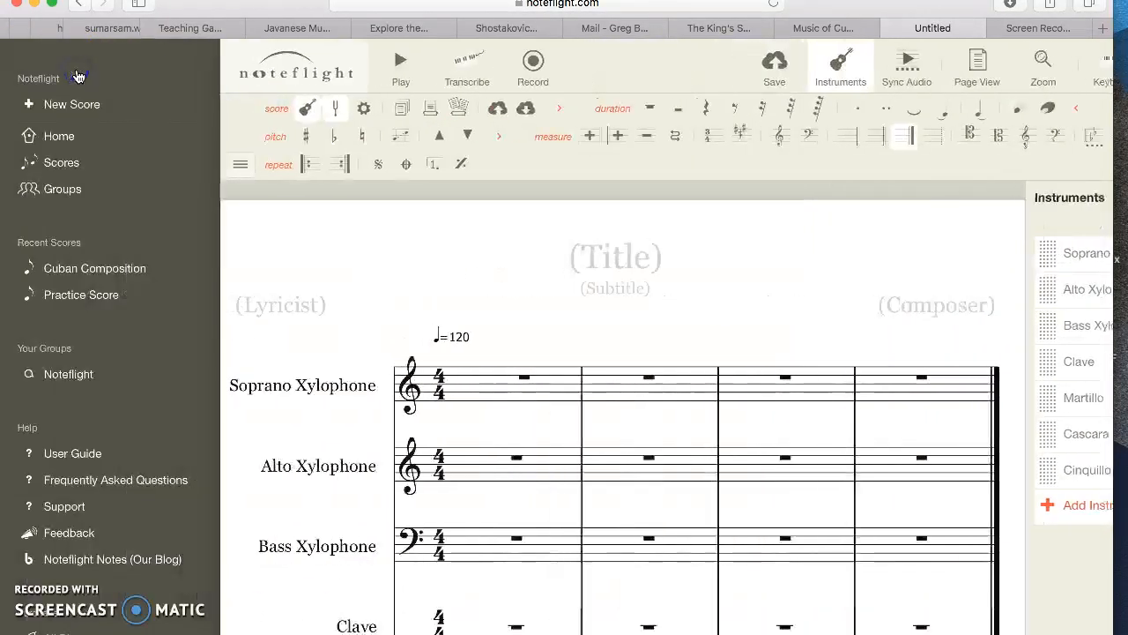
pyautogui.rightClick(71, 104)
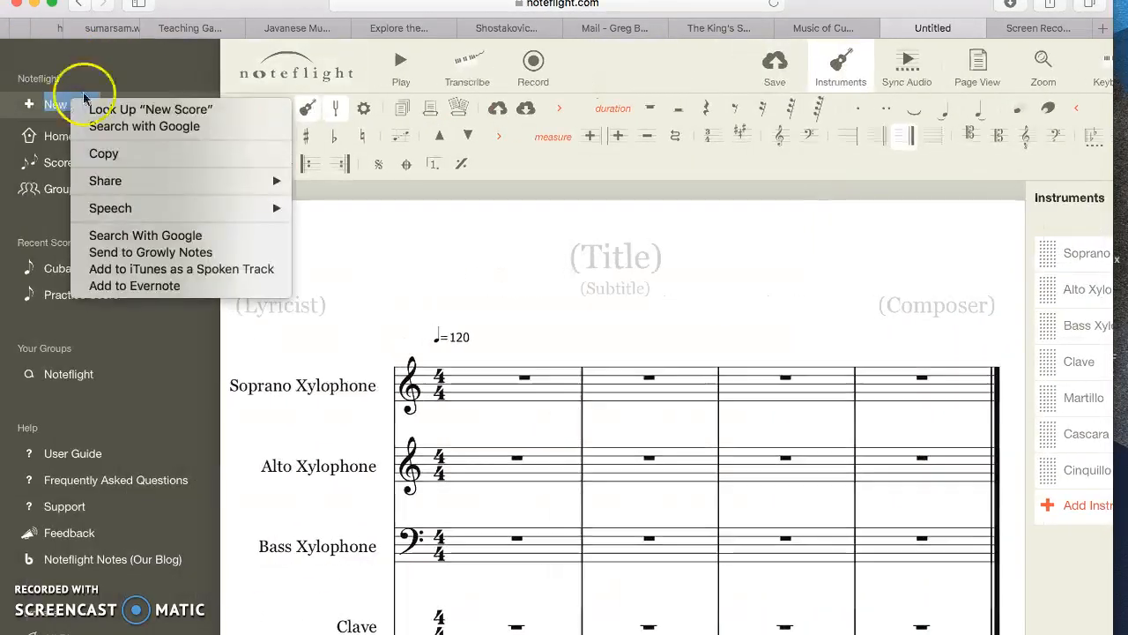
pyautogui.click(76, 97)
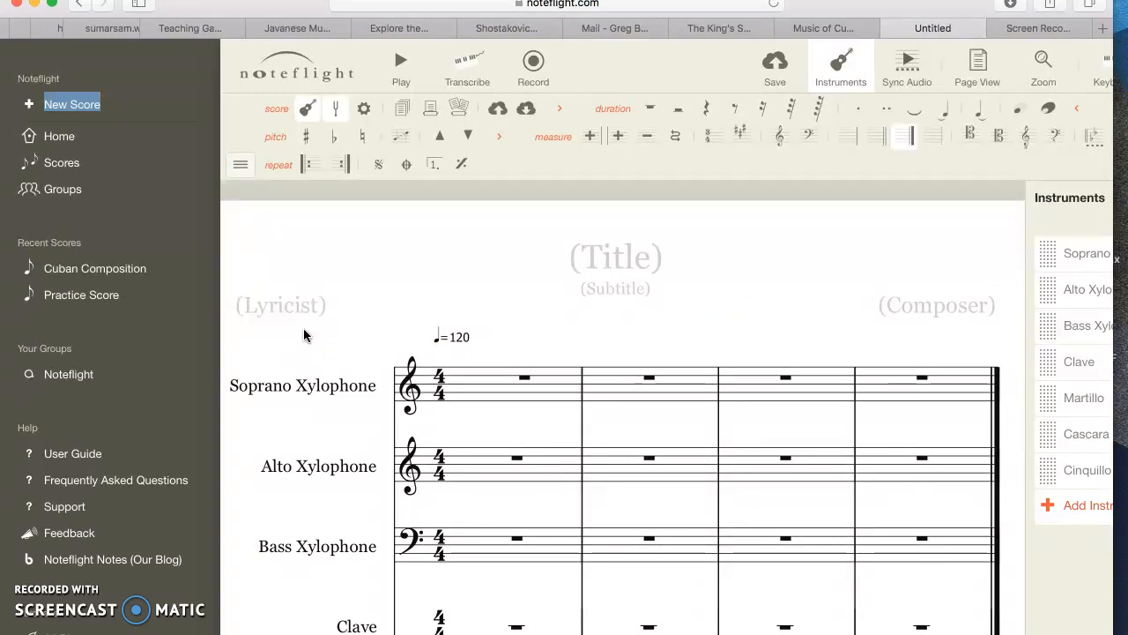
pyautogui.click(342, 304)
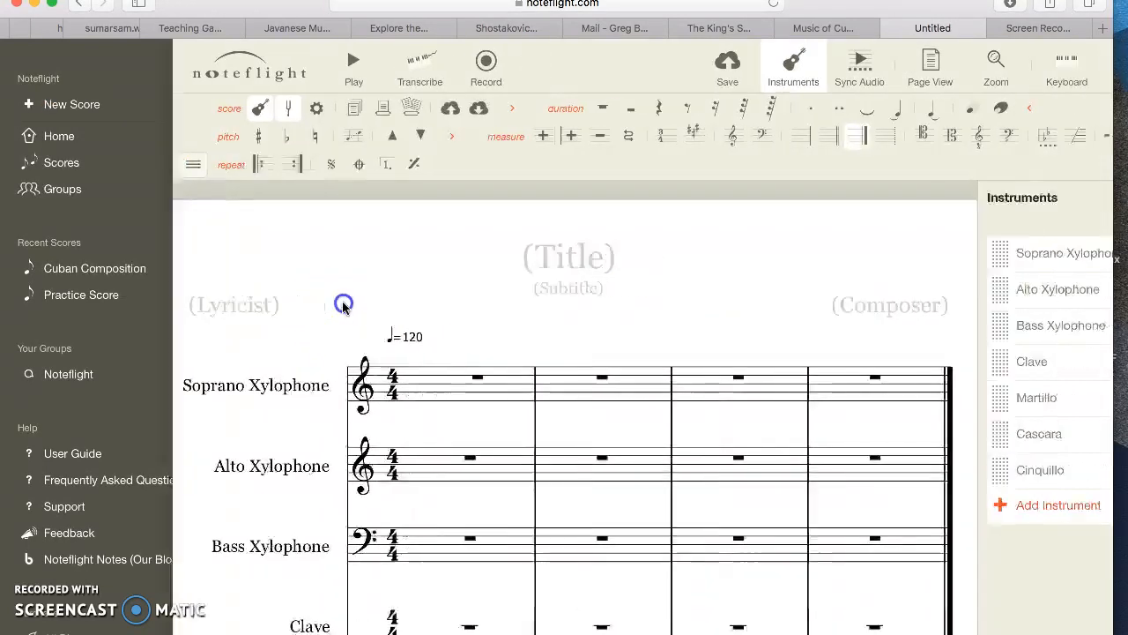